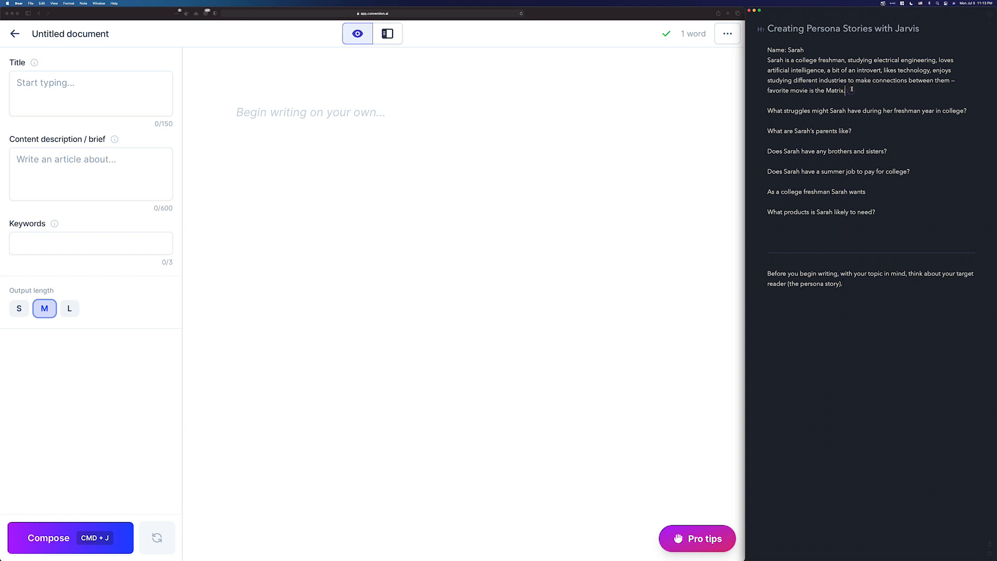
Step: Copy the persona's name and description from the notes into the blank document
{"action": "left_click_drag", "start_coordinate": [846, 91], "coordinate": [766, 49]}
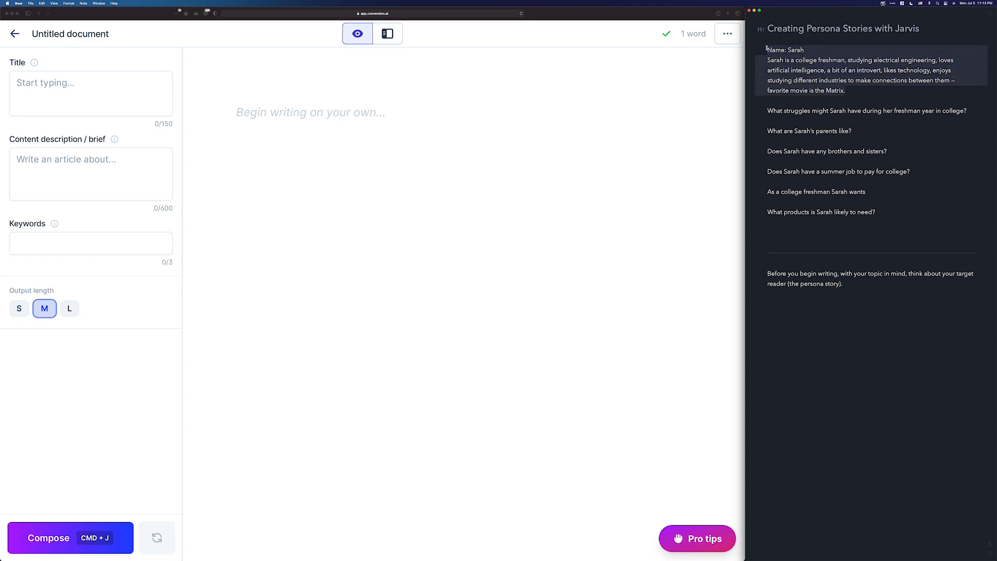
{"action": "key", "text": "super+c"}
{"action": "left_click", "coordinate": [377, 103]}
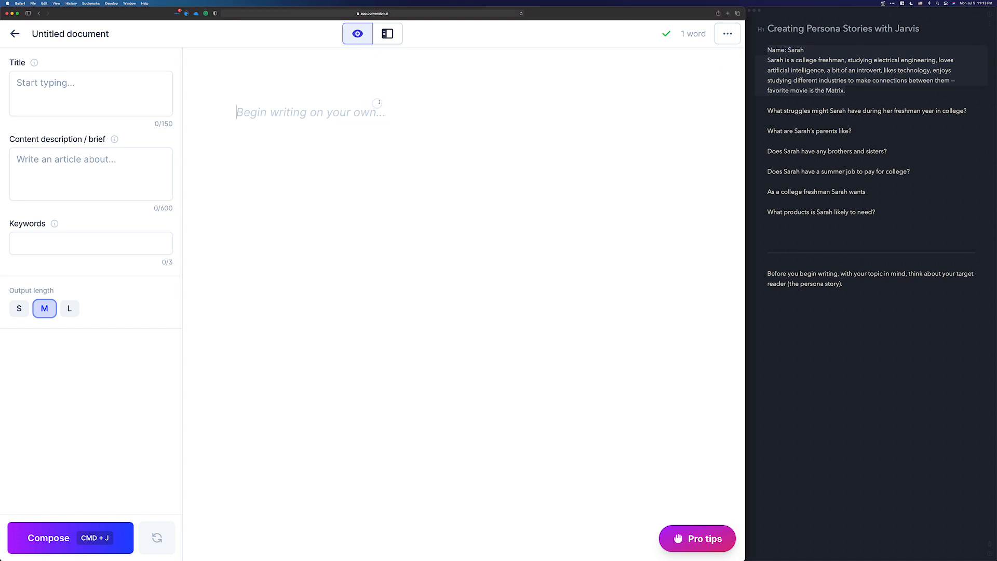
{"action": "key", "text": "super+v"}
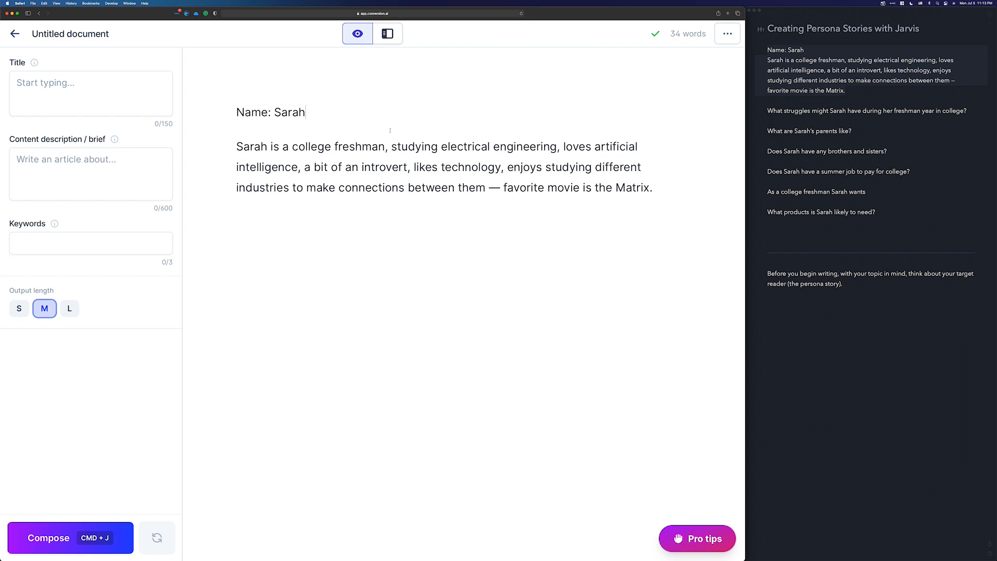
Step: Copy the question about freshman-year struggles below the persona description and run it as a command to generate an answer
{"action": "left_click", "coordinate": [656, 185]}
{"action": "left_click_drag", "start_coordinate": [653, 187], "coordinate": [235, 141]}
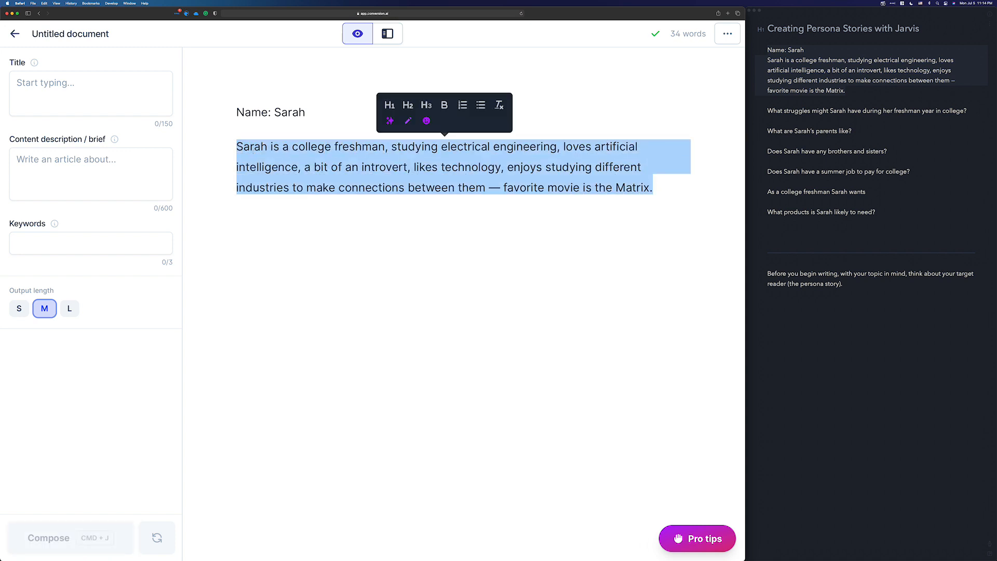
{"action": "left_click", "coordinate": [526, 183]}
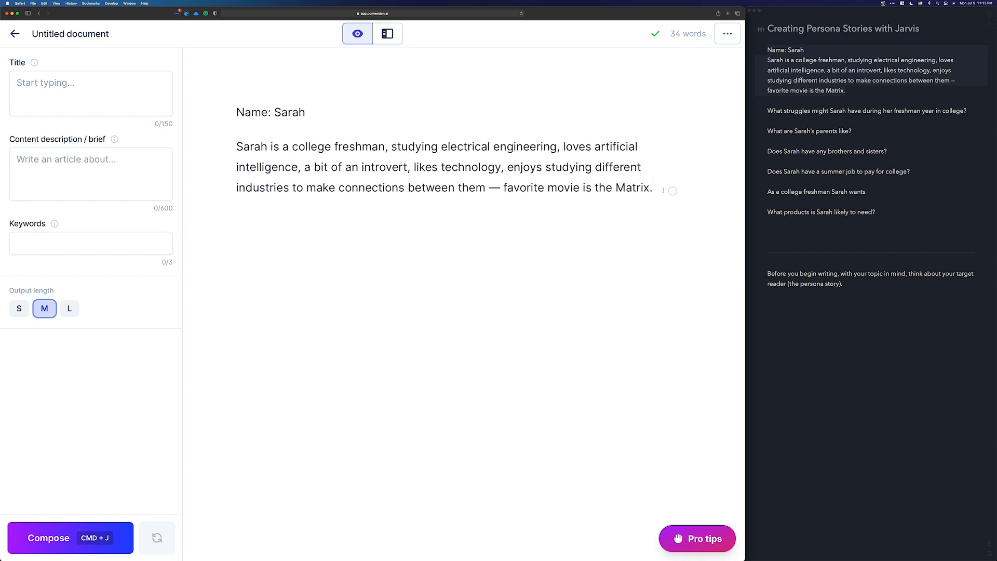
{"action": "key", "text": "Return"}
{"action": "left_click", "coordinate": [773, 113]}
{"action": "left_click_drag", "start_coordinate": [767, 110], "coordinate": [972, 110]}
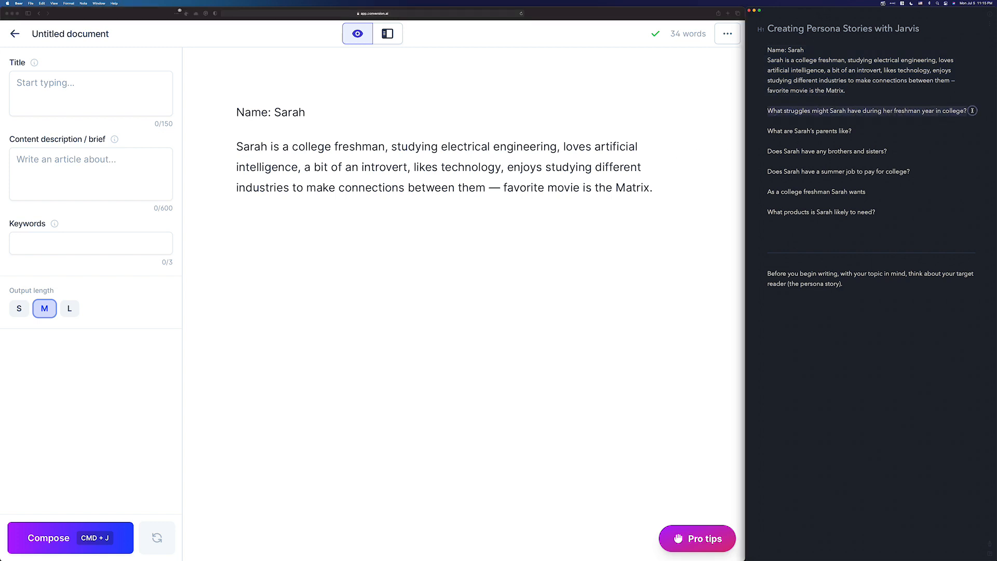
{"action": "left_click", "coordinate": [344, 216]}
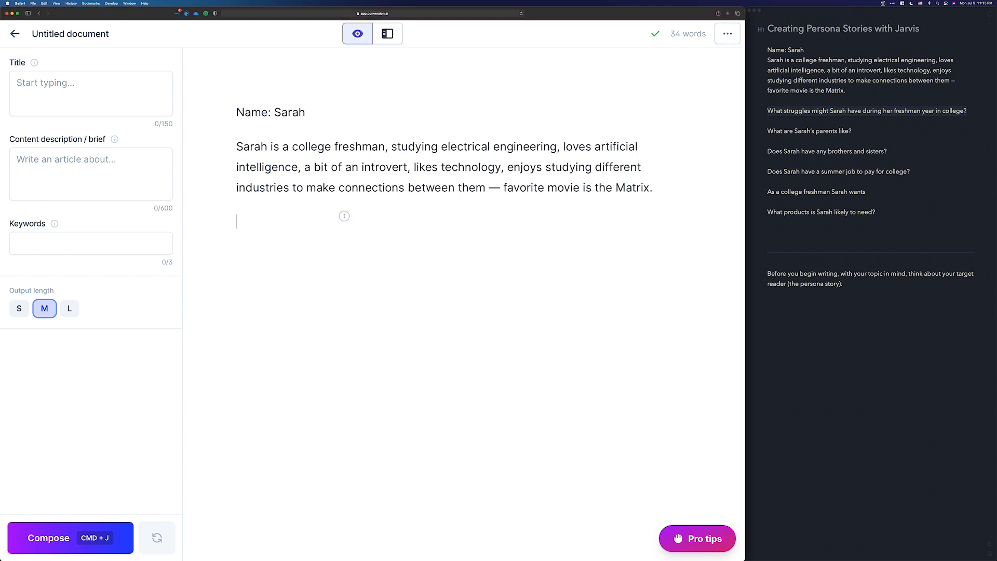
{"action": "key", "text": "super+v"}
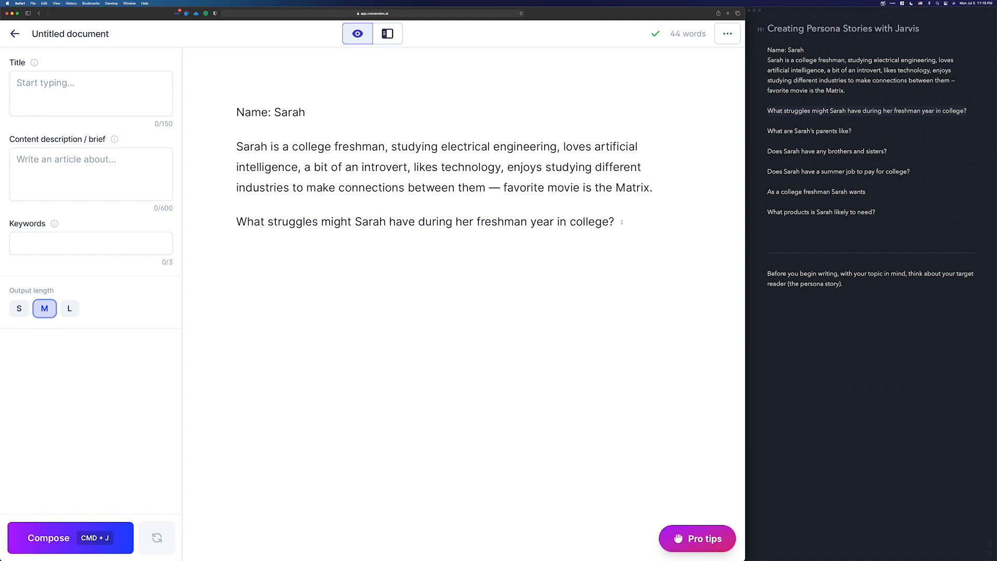
{"action": "key", "text": "super+j"}
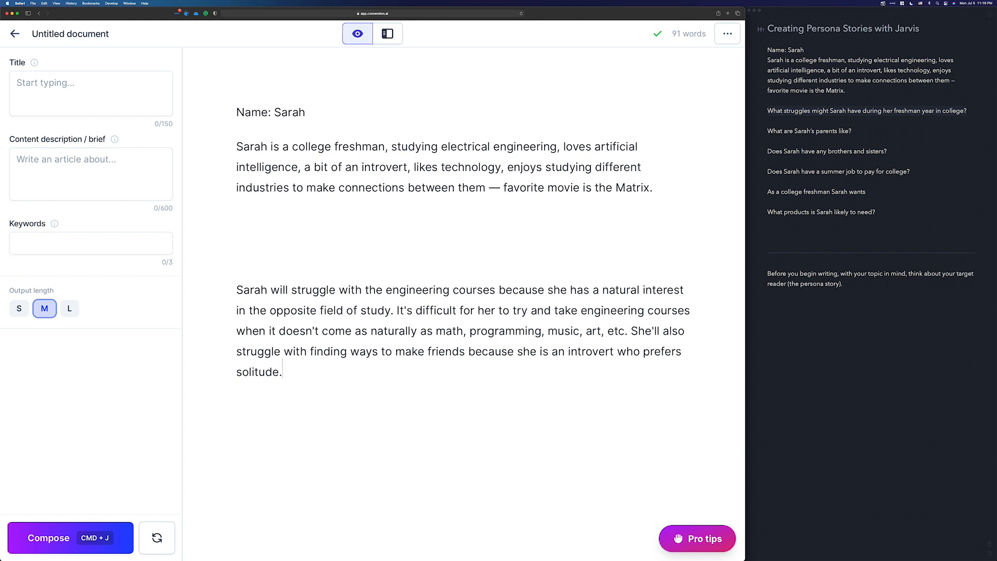
Step: Delete the generated text before "She'll also struggle with finding ways to make friends", including the extra empty lines
{"action": "left_click", "coordinate": [631, 330]}
{"action": "key", "text": "Return"}
{"action": "left_click_drag", "start_coordinate": [630, 331], "coordinate": [198, 239]}
{"action": "key", "text": "BackSpace"}
{"action": "key", "text": "BackSpace"}
{"action": "key", "text": "BackSpace"}
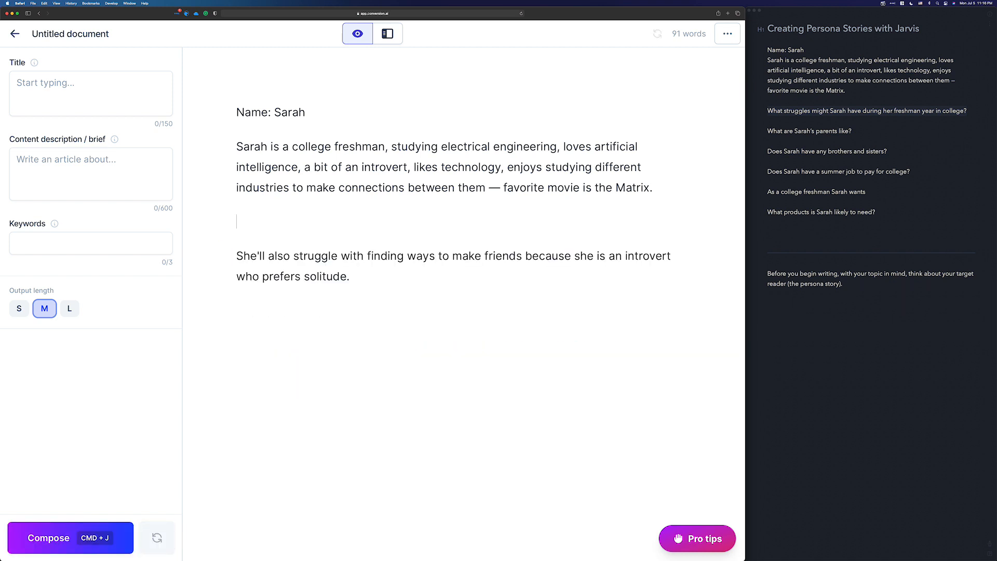
Step: Paste the freshman-year struggles question again above the remaining sentence and run it to generate a new answer
{"action": "key", "text": "Return"}
{"action": "key", "text": "super+v"}
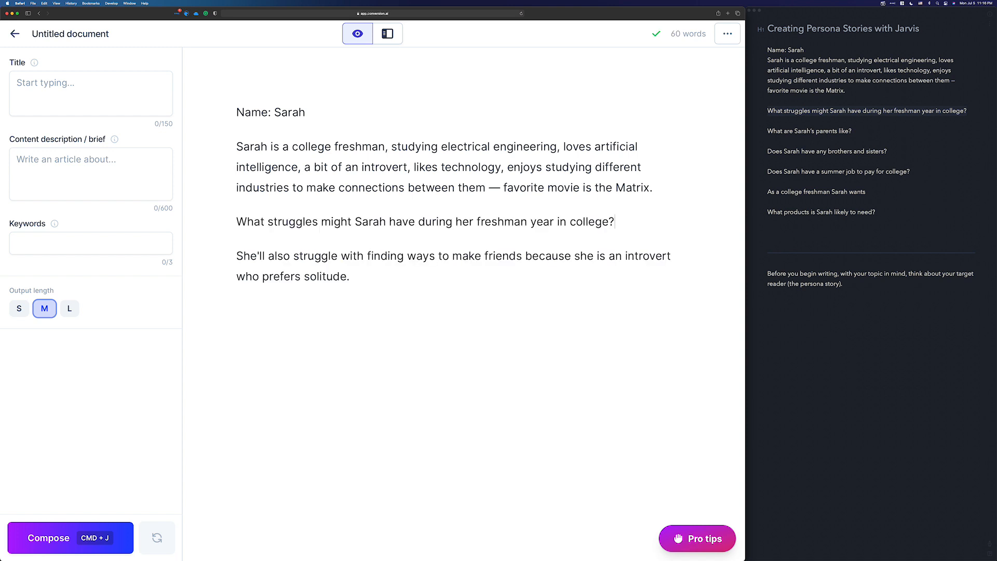
{"action": "key", "text": "shift+super+Left"}
{"action": "key", "text": "super+j"}
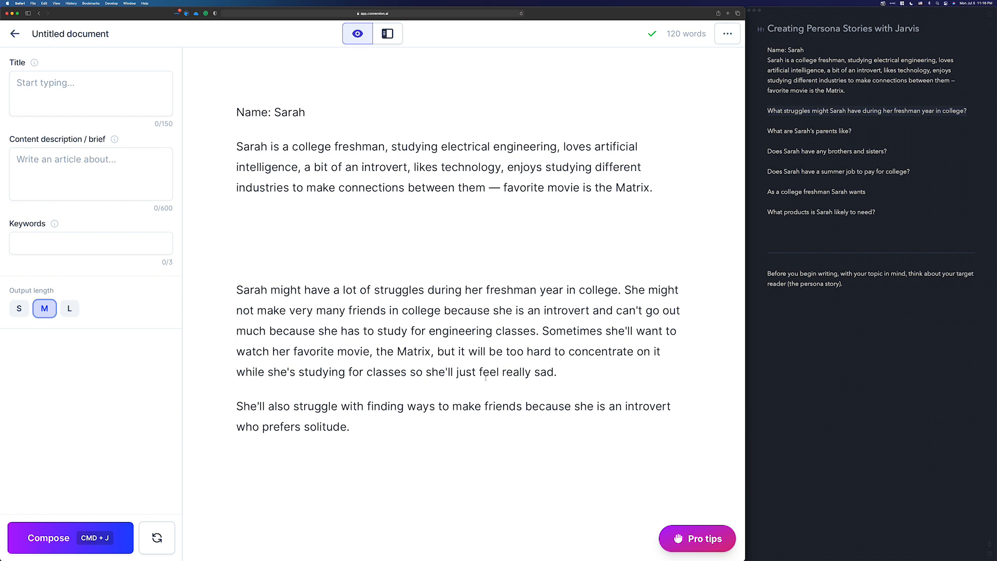
Step: Remove the empty lines between the persona description and the paragraph about freshman-year struggles
{"action": "left_click_drag", "start_coordinate": [350, 426], "coordinate": [214, 402]}
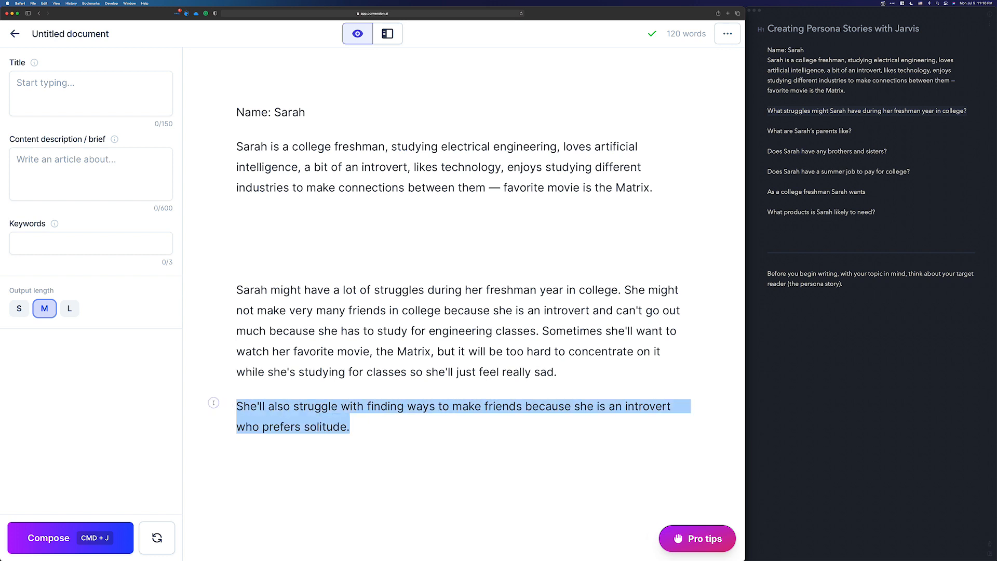
{"action": "left_click", "coordinate": [297, 304]}
{"action": "left_click", "coordinate": [259, 260]}
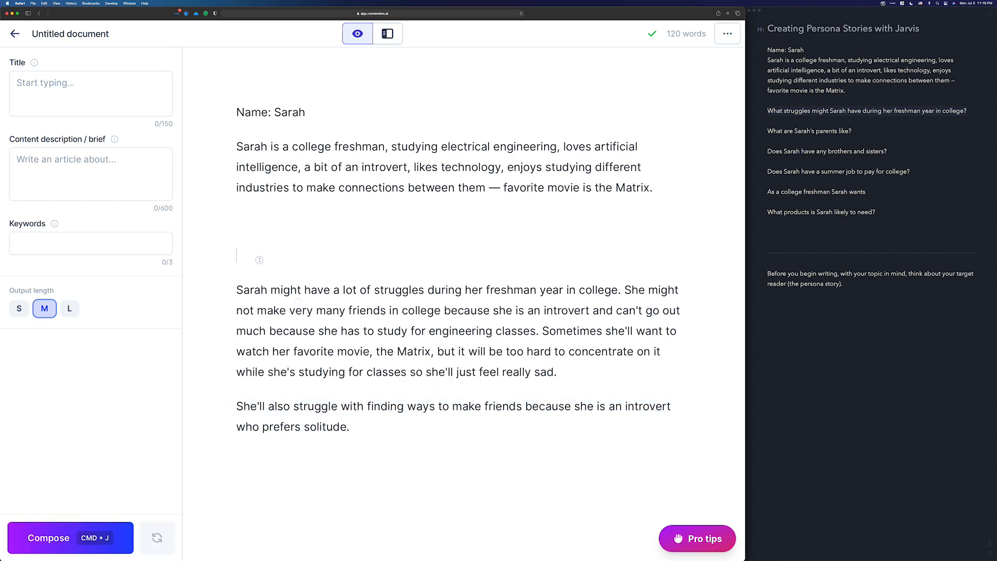
{"action": "key", "text": "BackSpace"}
{"action": "key", "text": "BackSpace"}
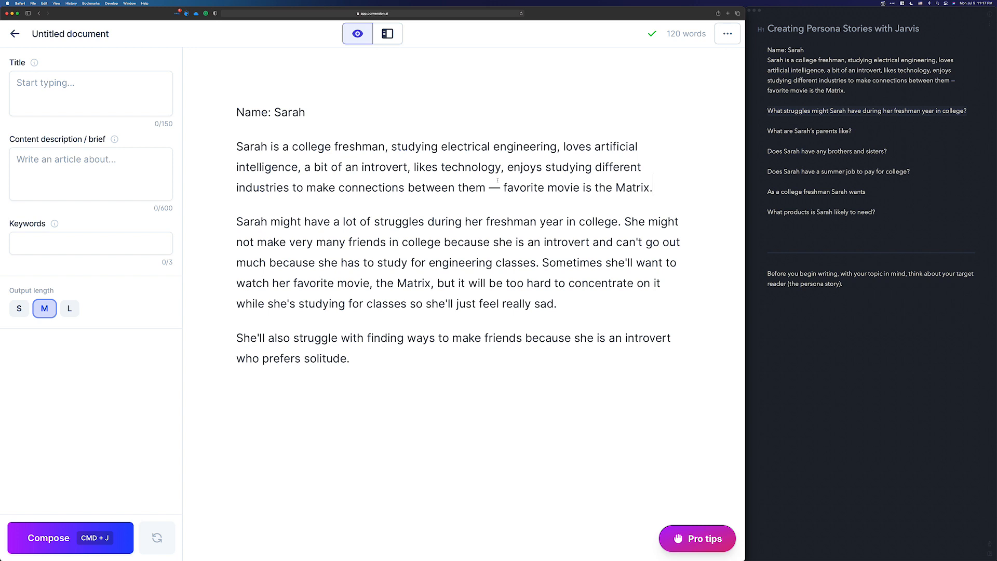
Step: Copy the question about the persona's parents to the end of the document and run it to generate an answer
{"action": "left_click_drag", "start_coordinate": [445, 147], "coordinate": [551, 147]}
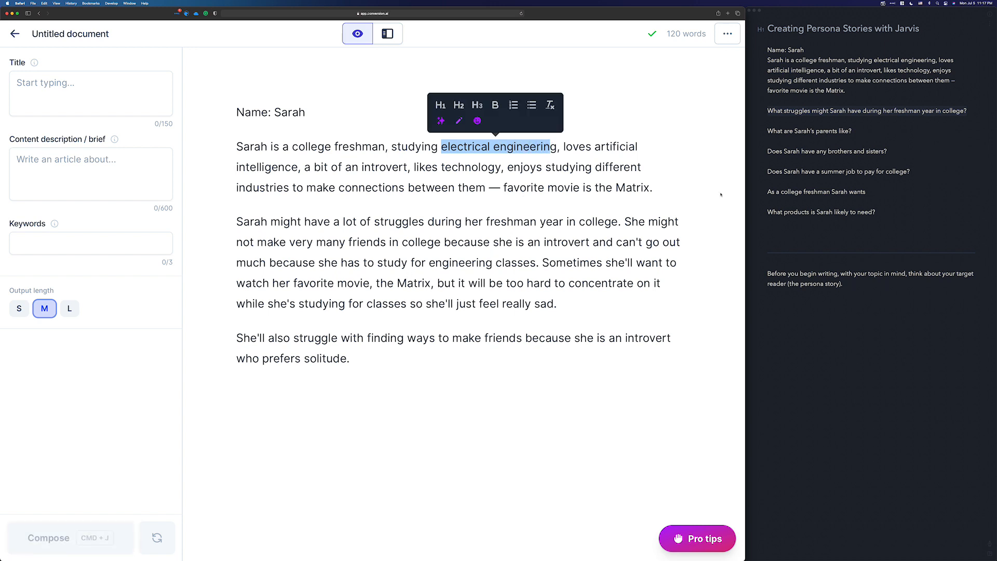
{"action": "left_click", "coordinate": [798, 154]}
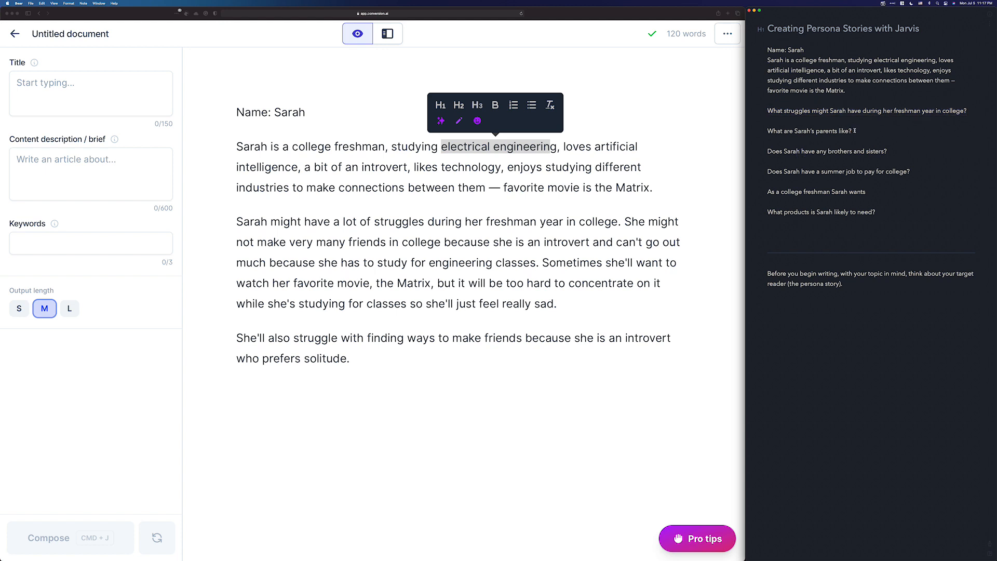
{"action": "left_click_drag", "start_coordinate": [854, 131], "coordinate": [762, 131]}
{"action": "left_click", "coordinate": [410, 347]}
{"action": "left_click", "coordinate": [404, 353]}
{"action": "key", "text": "Return"}
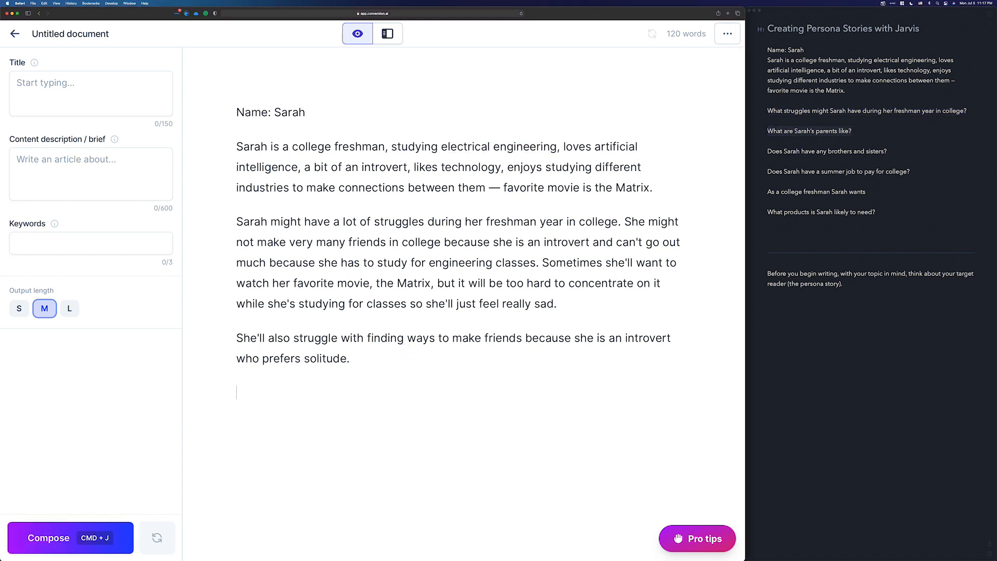
{"action": "key", "text": "super+v"}
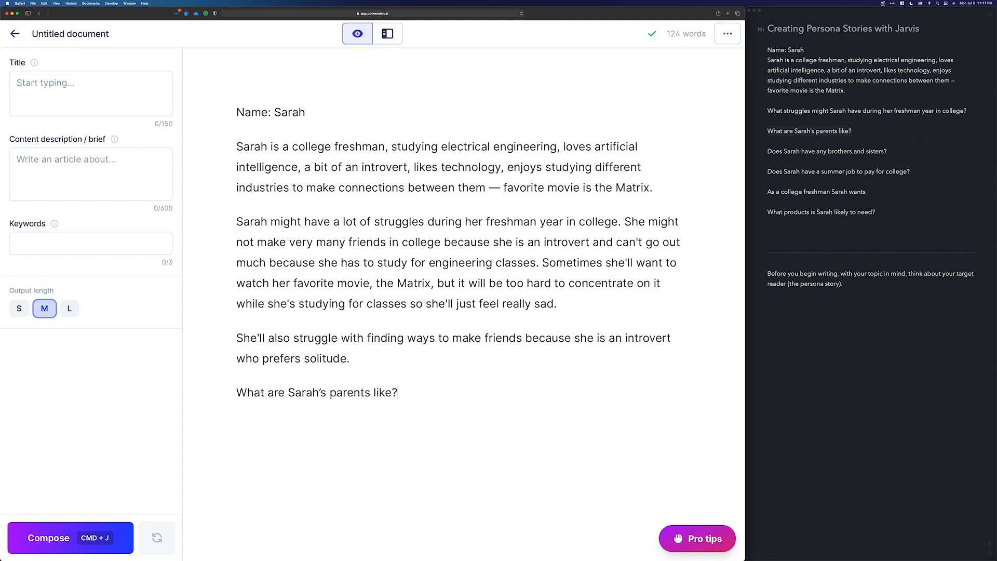
{"action": "key", "text": "super+Return"}
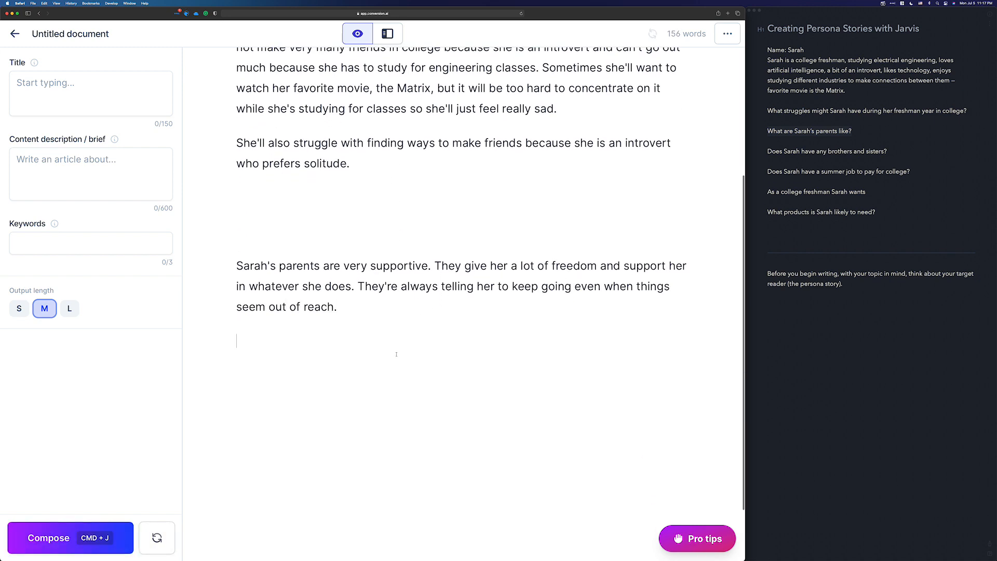
Step: Remove the empty lines above the paragraph about the persona's parents
{"action": "left_click", "coordinate": [332, 232]}
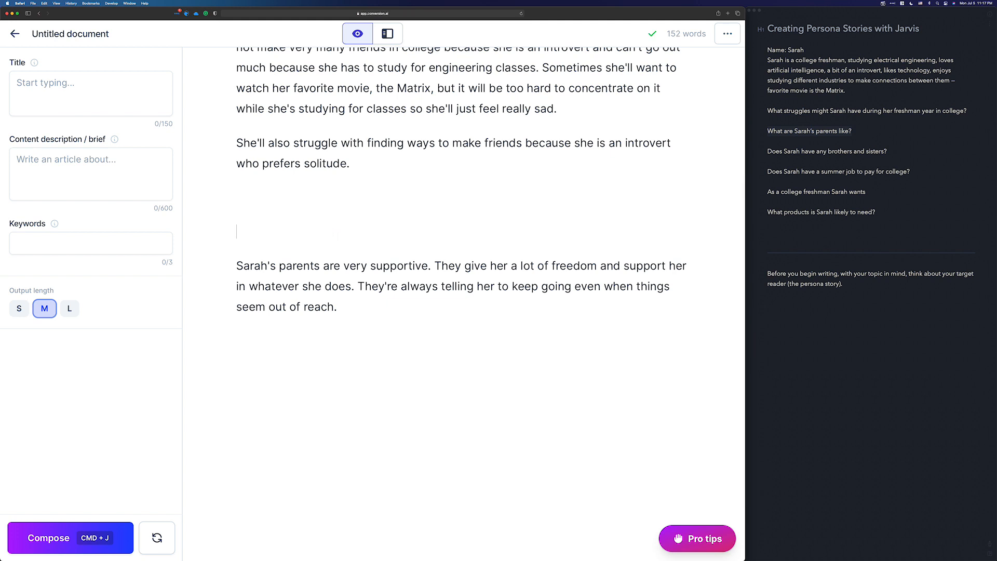
{"action": "key", "text": "BackSpace"}
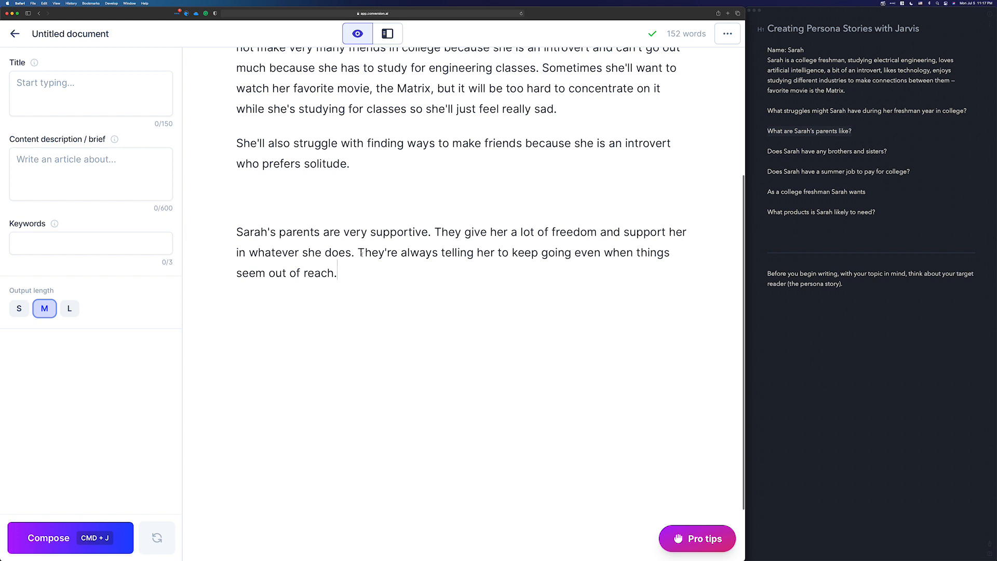
{"action": "left_click", "coordinate": [307, 197]}
{"action": "key", "text": "BackSpace"}
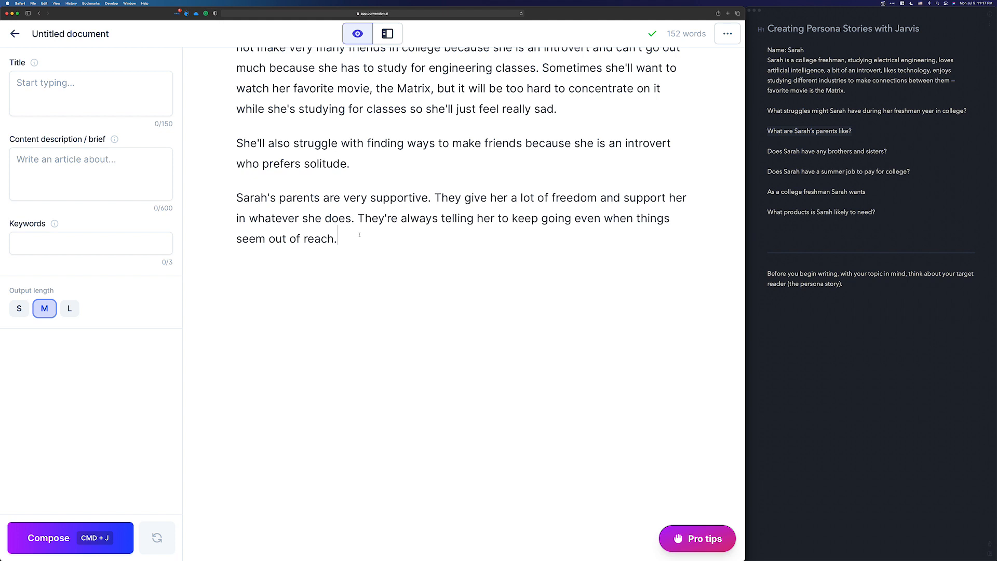
Step: Add "They even went above and beyond when" to the end of the parents paragraph and generate a continuation
{"action": "type", "text": "They even went above and beyond when"}
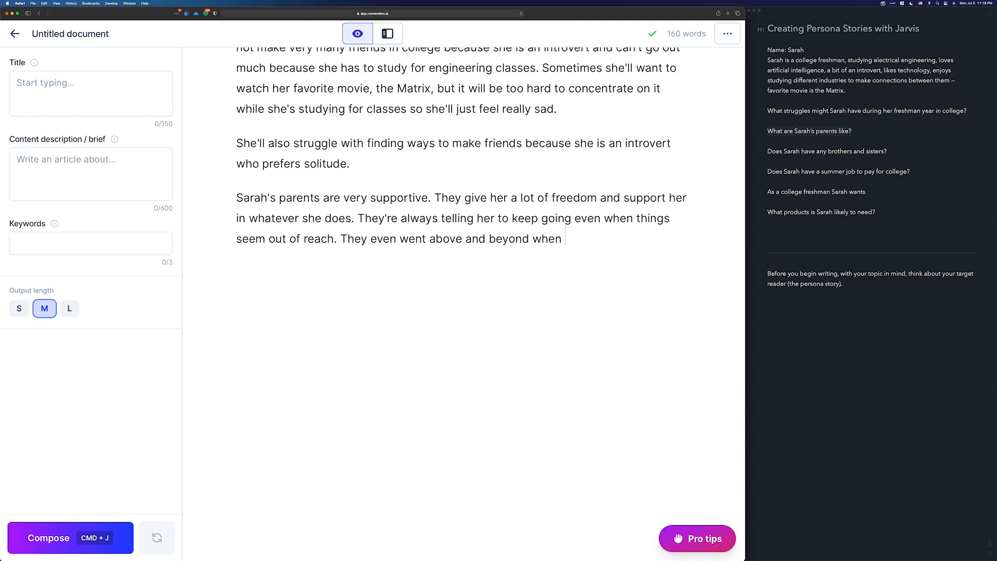
{"action": "key", "text": "super+j"}
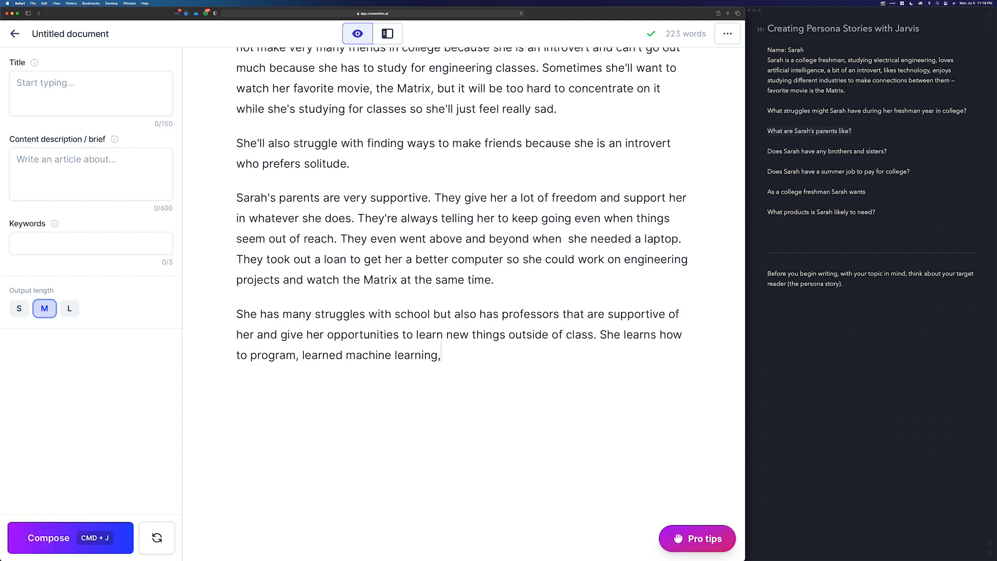
{"action": "left_click_drag", "start_coordinate": [490, 275], "coordinate": [646, 240]}
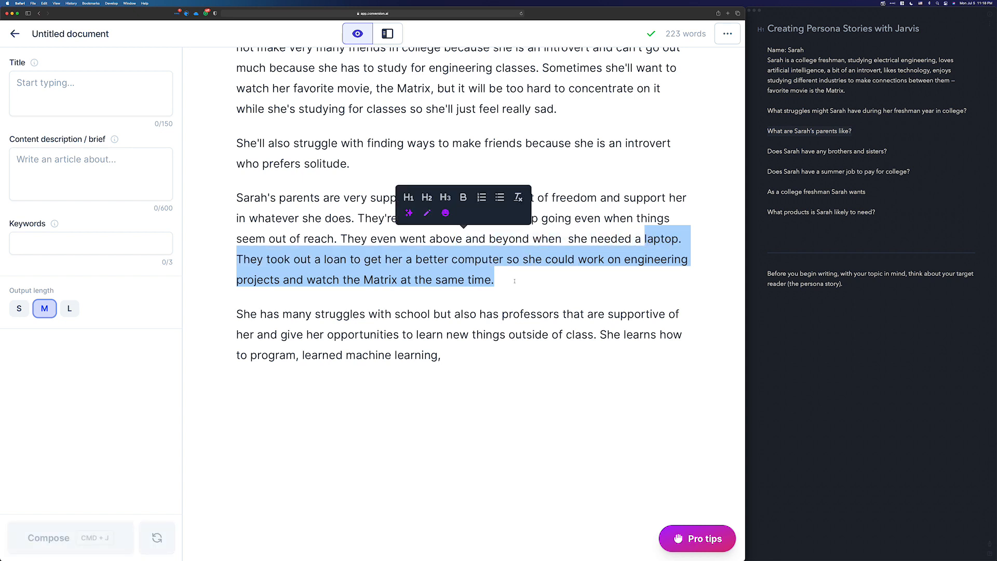
{"action": "left_click", "coordinate": [409, 279]}
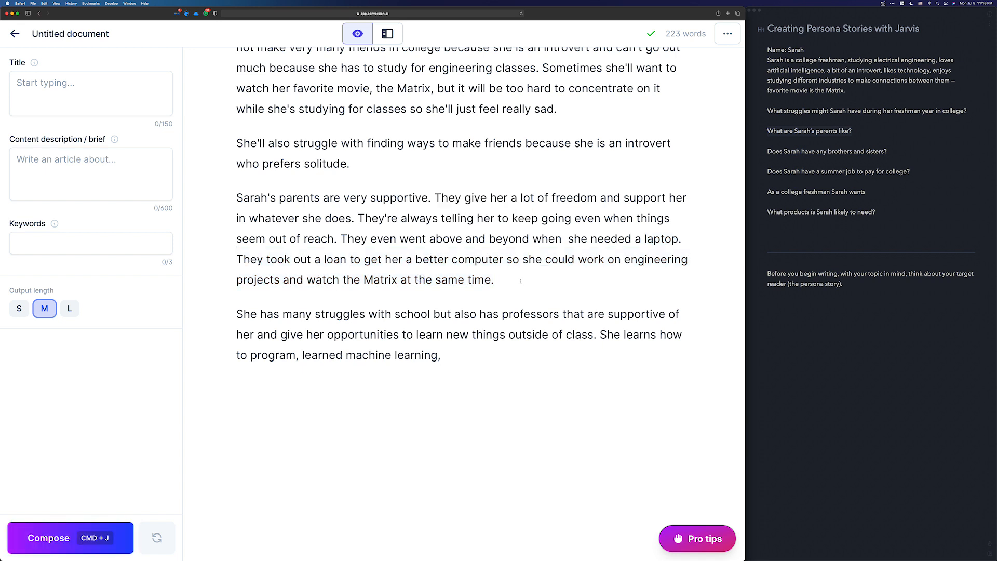
Step: Delete "and watch the Matrix at the same time" from the parents paragraph, ending the sentence with a period after "projects"
{"action": "left_click_drag", "start_coordinate": [521, 280], "coordinate": [284, 273]}
{"action": "key", "text": "BackSpace"}
{"action": "key", "text": "BackSpace"}
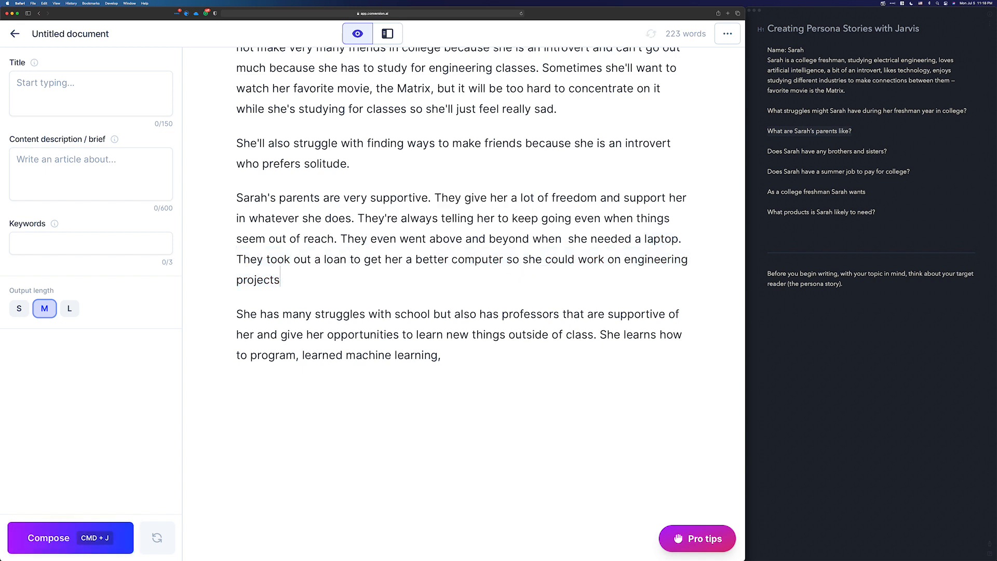
{"action": "type", "text": "."}
Step: Generate a continuation of the unfinished paragraph that ends with "learned machine learning,"
{"action": "left_click", "coordinate": [464, 270]}
{"action": "scroll", "coordinate": [464, 270], "scroll_direction": "down", "scroll_amount": 2}
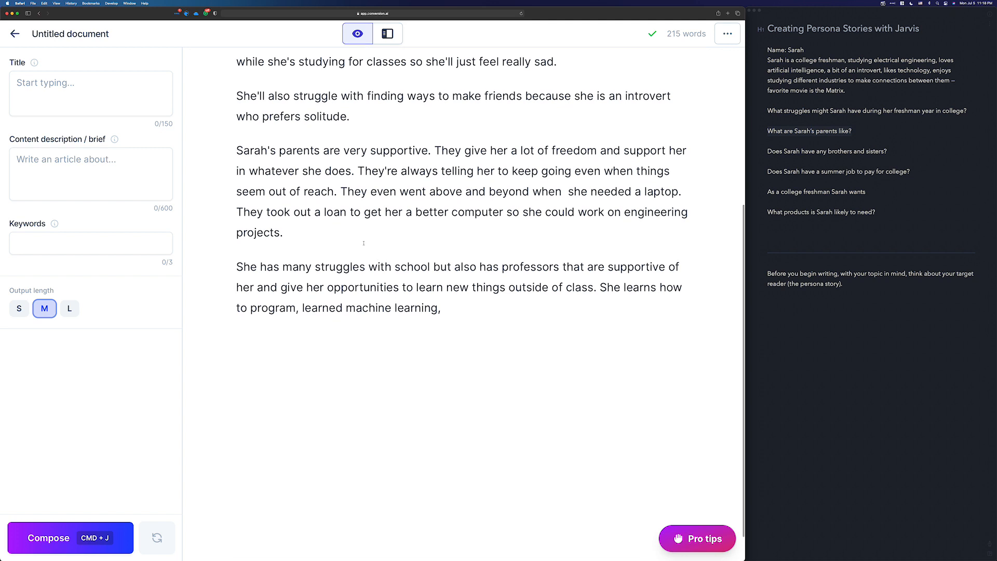
{"action": "left_click", "coordinate": [351, 267]}
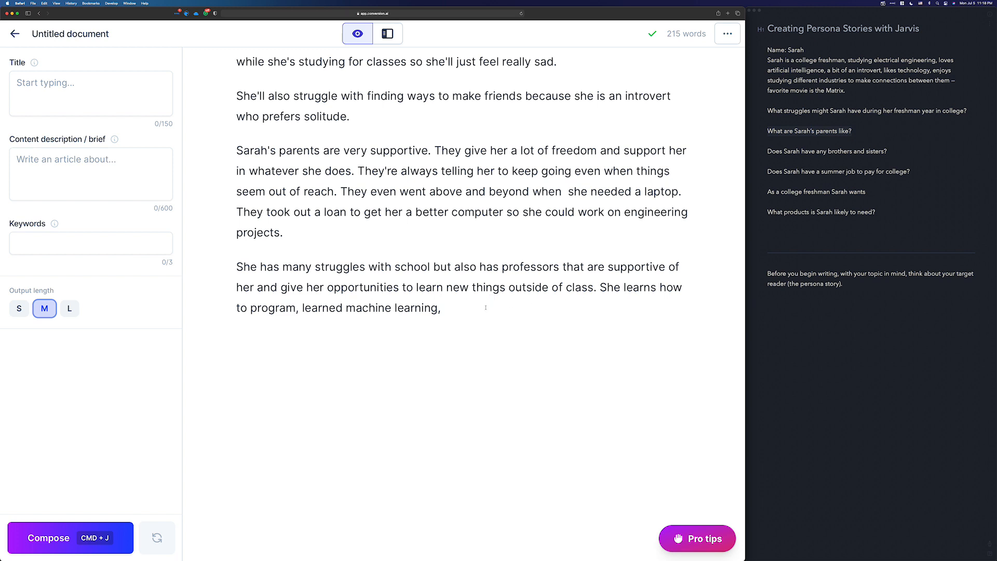
{"action": "key", "text": "super+j"}
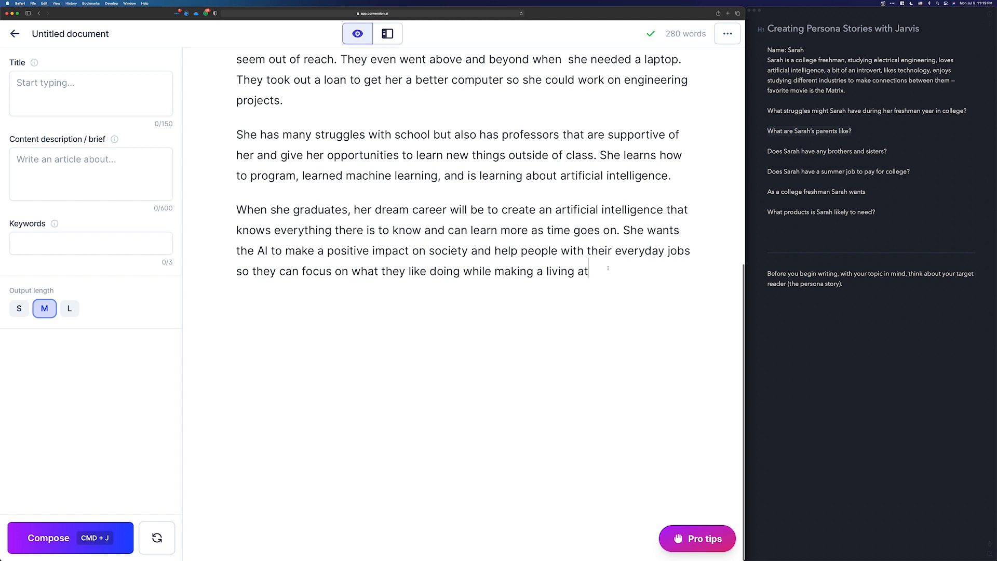
Step: Set the output length to S and generate a continuation after "while making a living at"
{"action": "left_click_drag", "start_coordinate": [597, 270], "coordinate": [620, 231]}
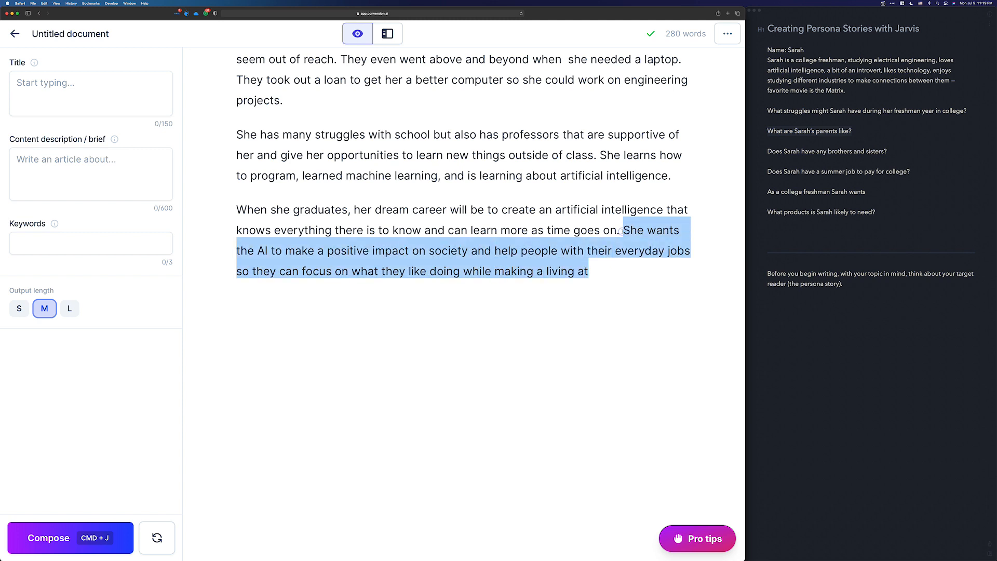
{"action": "left_click", "coordinate": [597, 269]}
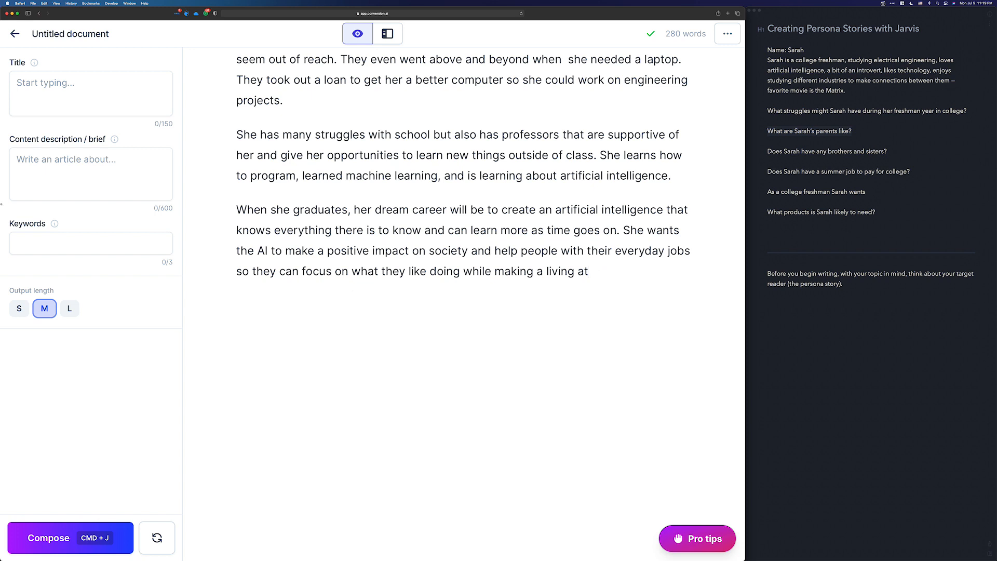
{"action": "left_click", "coordinate": [18, 308]}
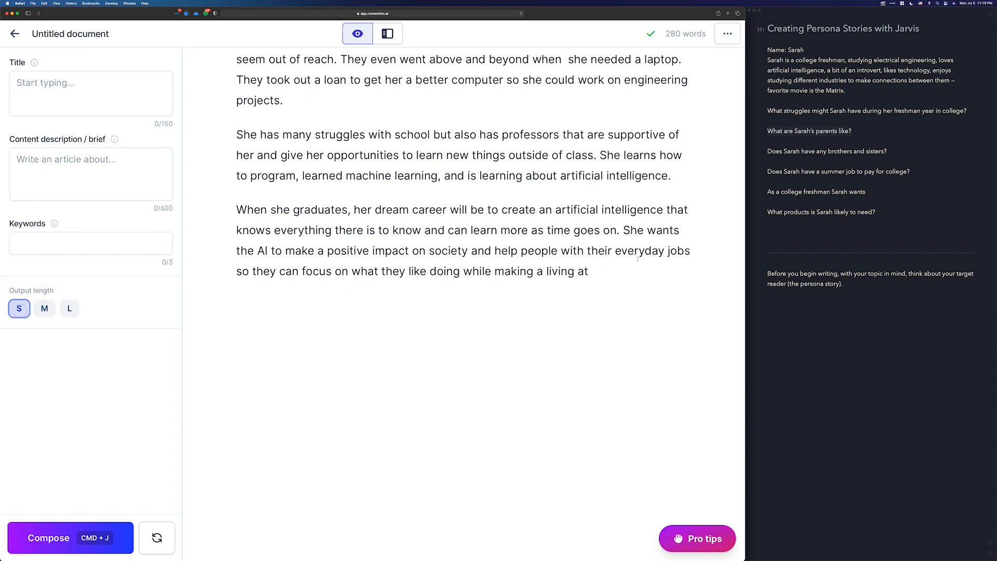
{"action": "key", "text": "super+j"}
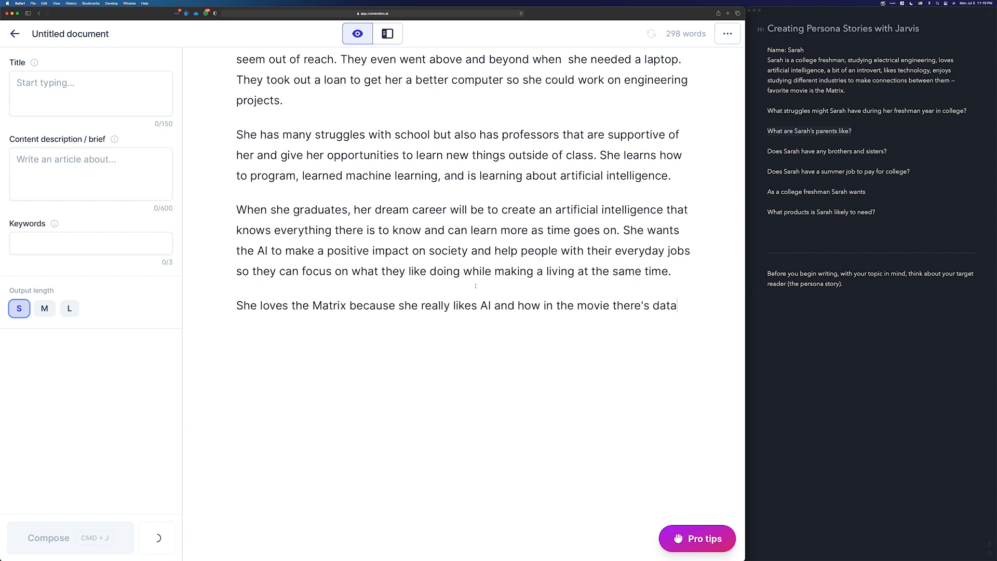
Step: Delete the generated paragraph about the Matrix and replace "— favorite movie is the Matrix." in the opening description with a period
{"action": "left_click_drag", "start_coordinate": [466, 326], "coordinate": [183, 290]}
{"action": "key", "text": "BackSpace"}
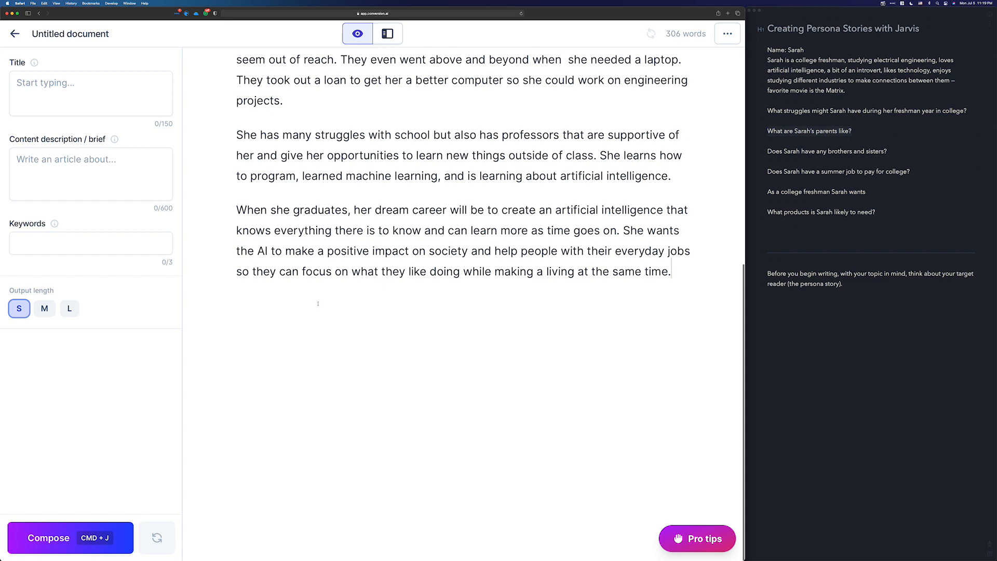
{"action": "scroll", "coordinate": [469, 239], "scroll_direction": "up", "scroll_amount": 1}
{"action": "scroll", "coordinate": [469, 239], "scroll_direction": "up", "scroll_amount": 10}
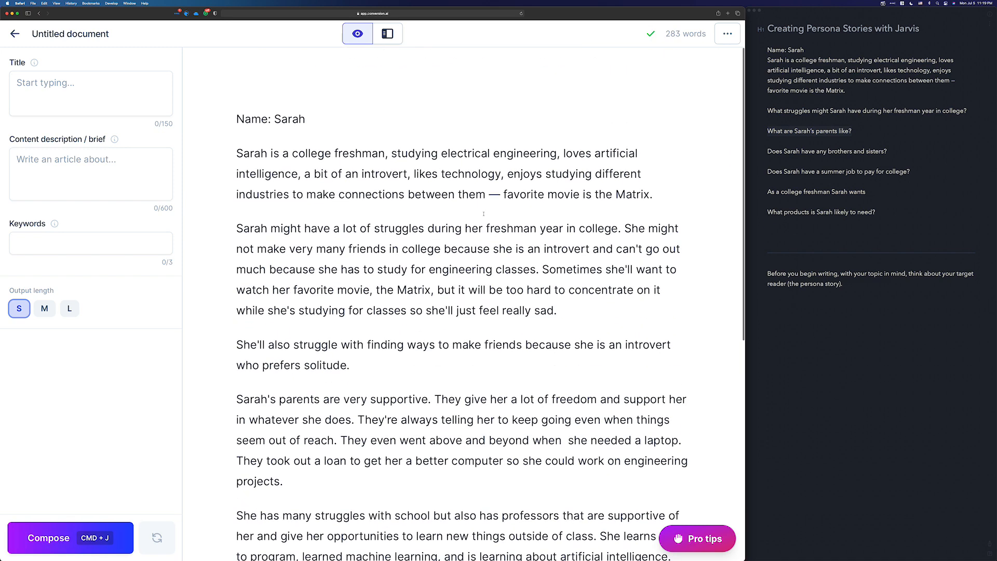
{"action": "left_click_drag", "start_coordinate": [653, 187], "coordinate": [487, 190]}
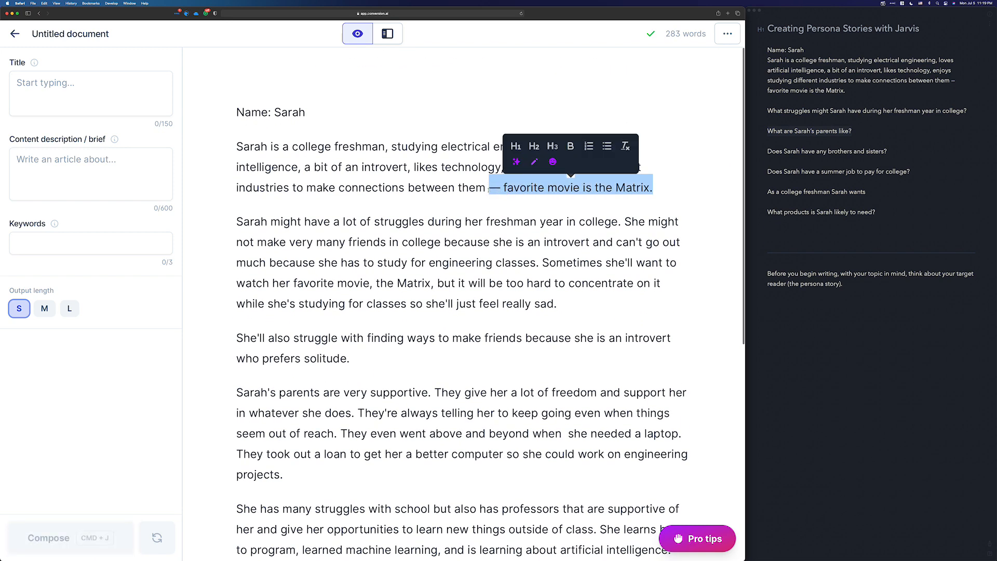
{"action": "type", "text": "."}
Step: Copy the question about brothers and sisters from the notes to the end of the document and generate an answer from it
{"action": "scroll", "coordinate": [725, 265], "scroll_direction": "down", "scroll_amount": 10}
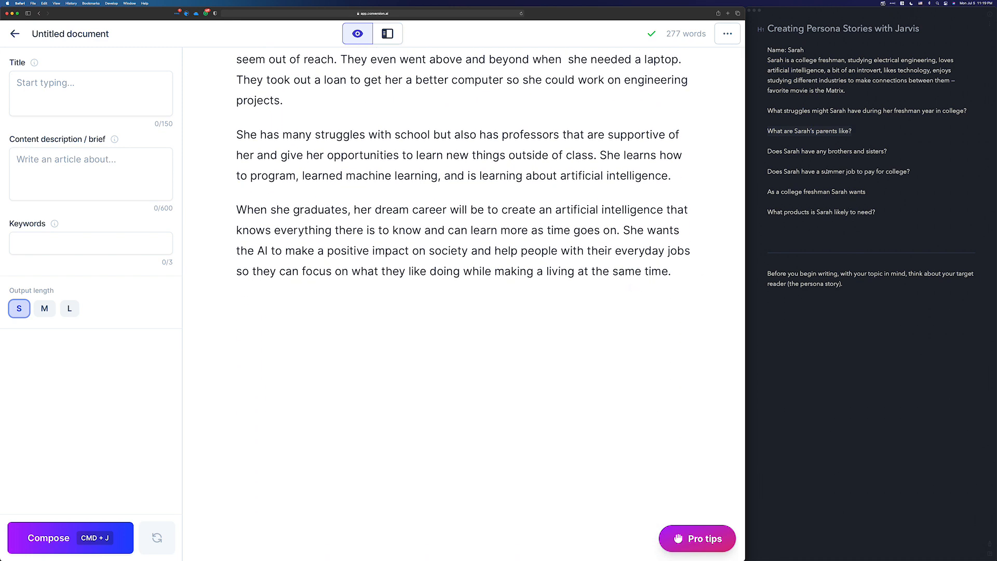
{"action": "left_click", "coordinate": [819, 153]}
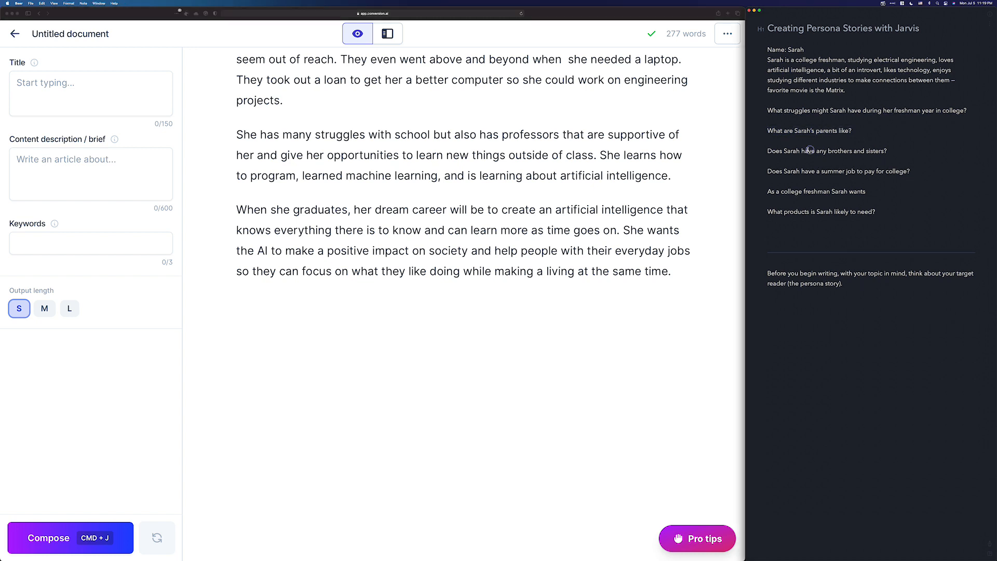
{"action": "left_click_drag", "start_coordinate": [769, 151], "coordinate": [889, 151]}
{"action": "key", "text": "super+c"}
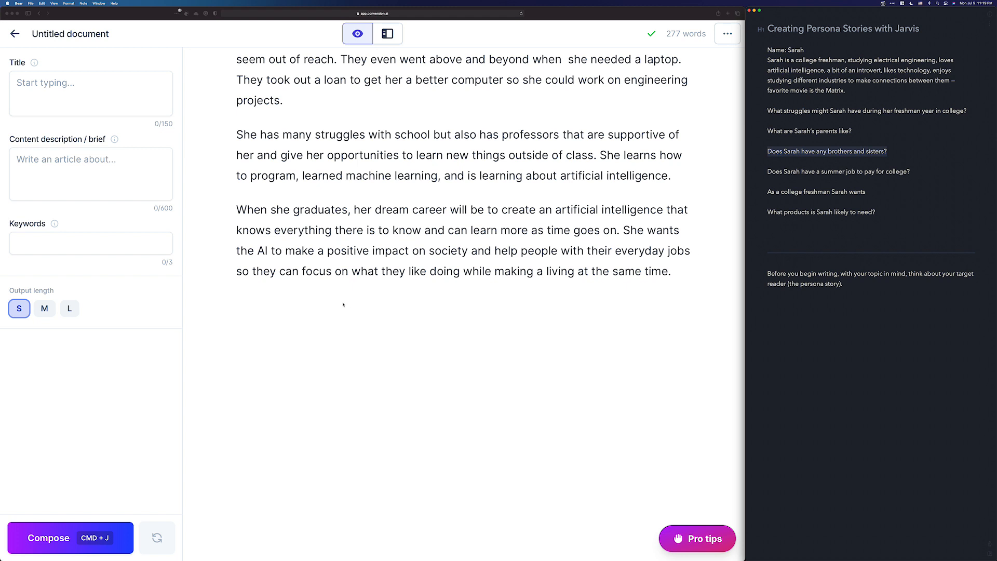
{"action": "left_click", "coordinate": [343, 305]}
{"action": "key", "text": "super+v"}
{"action": "key", "text": "super+shift+Left"}
{"action": "key", "text": "super+j"}
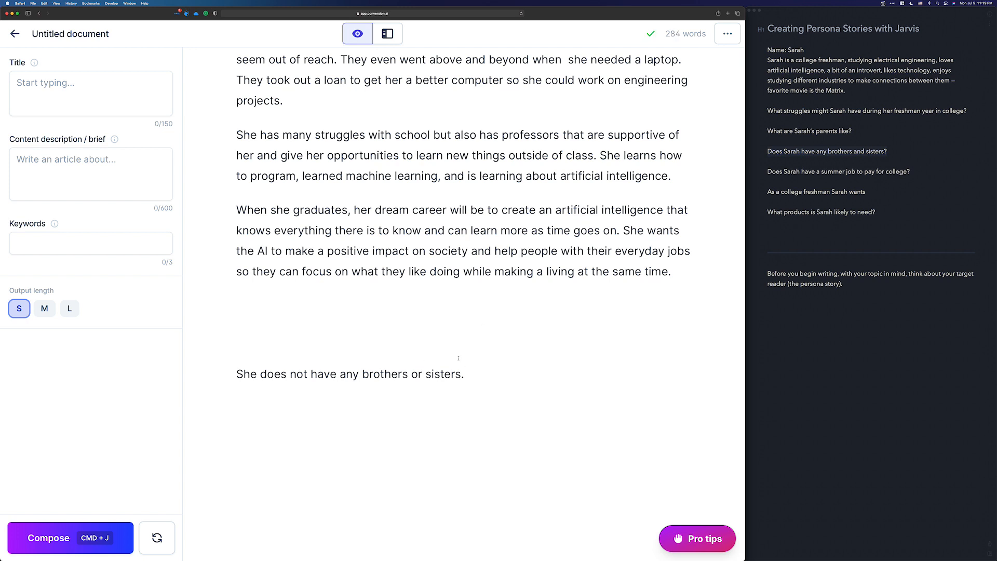
Step: Regenerate the siblings answer and delete the blank lines above it and the surplus text after "2 years old."
{"action": "key", "text": "super+slash"}
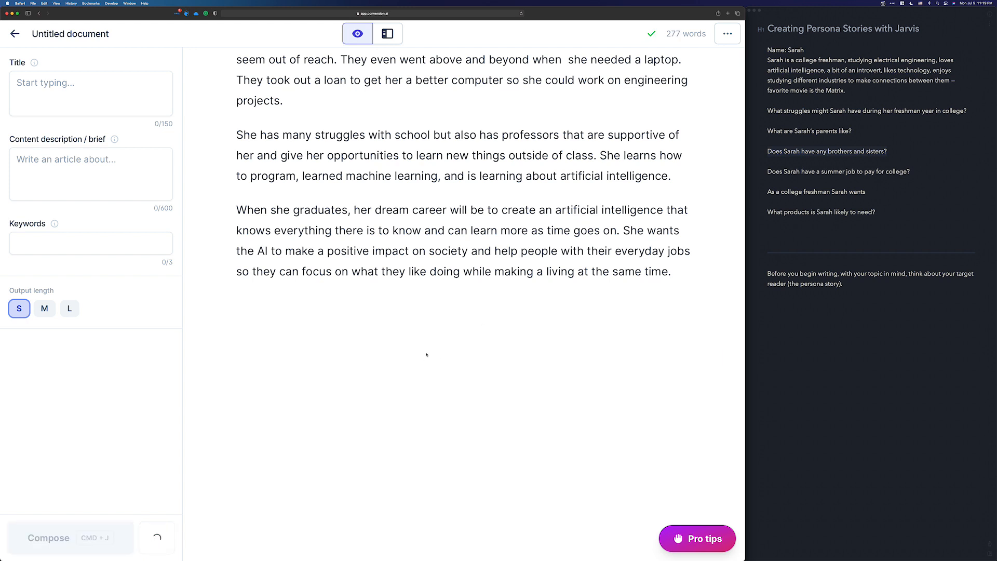
{"action": "left_click", "coordinate": [304, 338]}
{"action": "key", "text": "BackSpace"}
{"action": "left_click_drag", "start_coordinate": [323, 410], "coordinate": [454, 382]}
{"action": "key", "text": "BackSpace"}
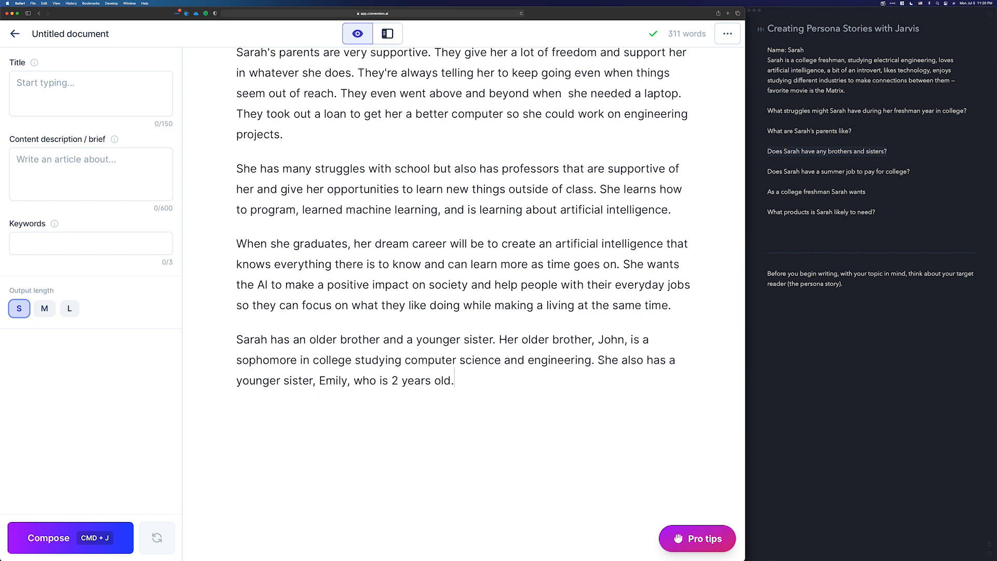
Step: Copy the question about a summer job from the notes to below the siblings paragraph and generate an answer from it
{"action": "left_click_drag", "start_coordinate": [454, 380], "coordinate": [599, 362]}
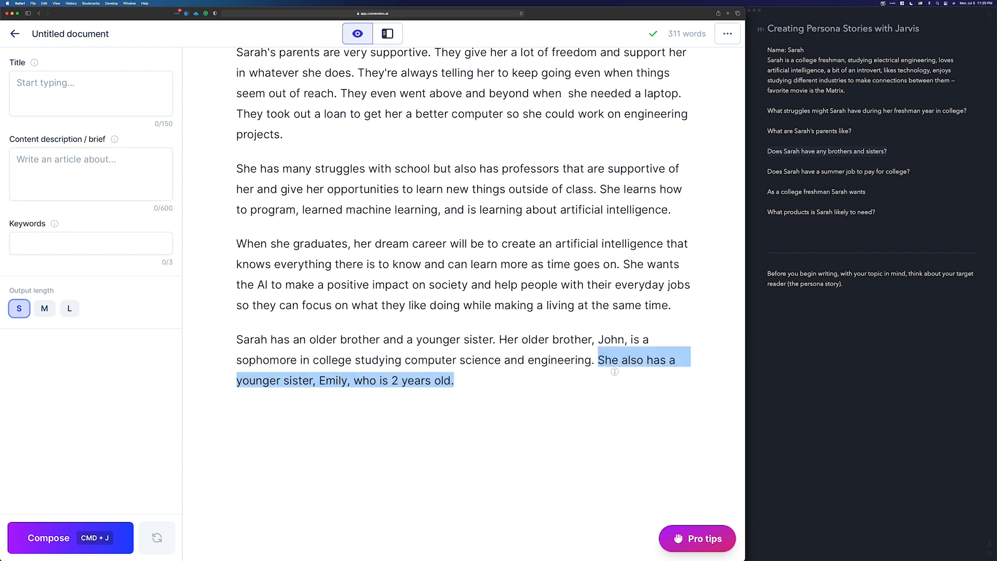
{"action": "left_click", "coordinate": [492, 380]}
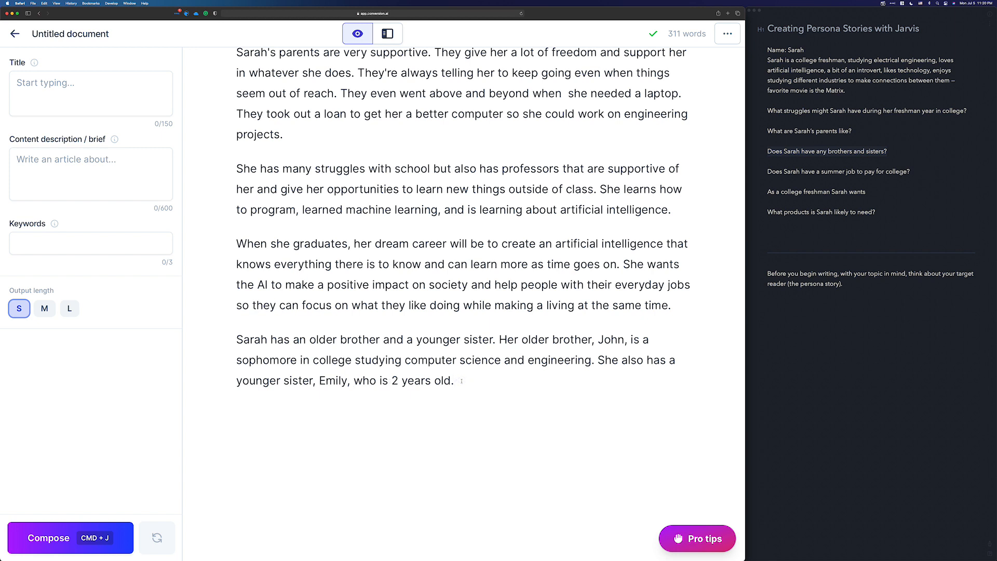
{"action": "key", "text": "Return"}
{"action": "left_click", "coordinate": [781, 175]}
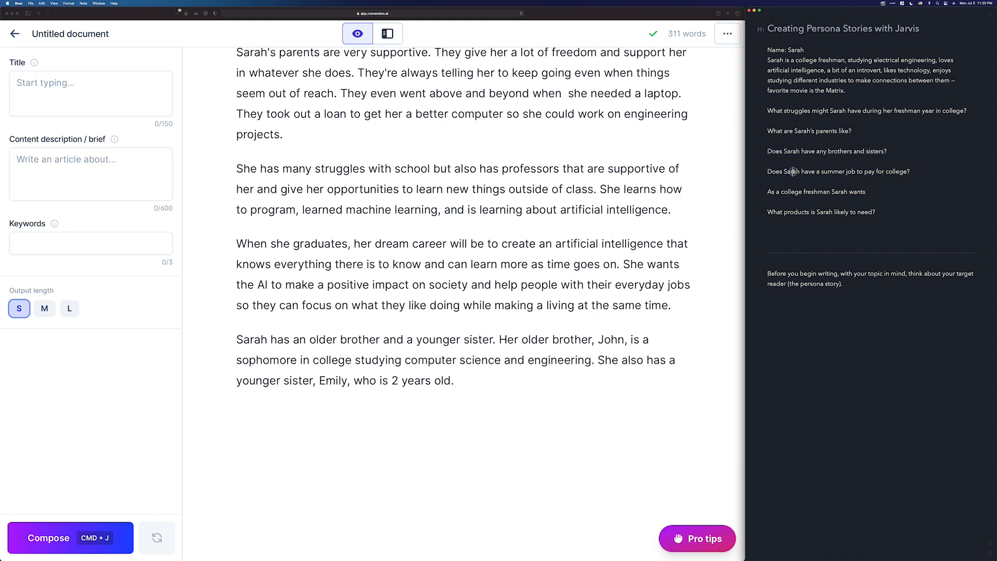
{"action": "left_click_drag", "start_coordinate": [767, 172], "coordinate": [911, 170]}
{"action": "key", "text": "super+c"}
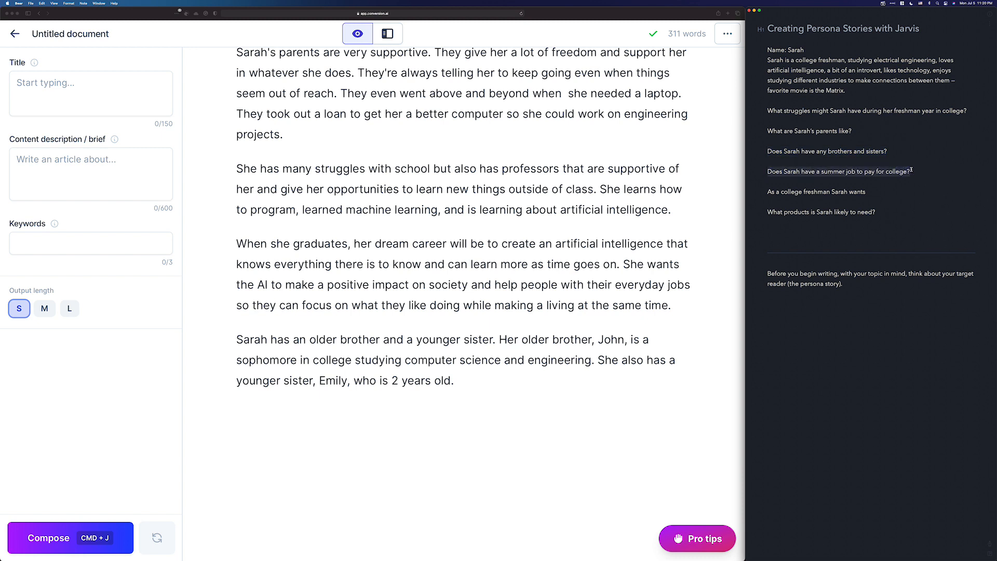
{"action": "left_click", "coordinate": [311, 403]}
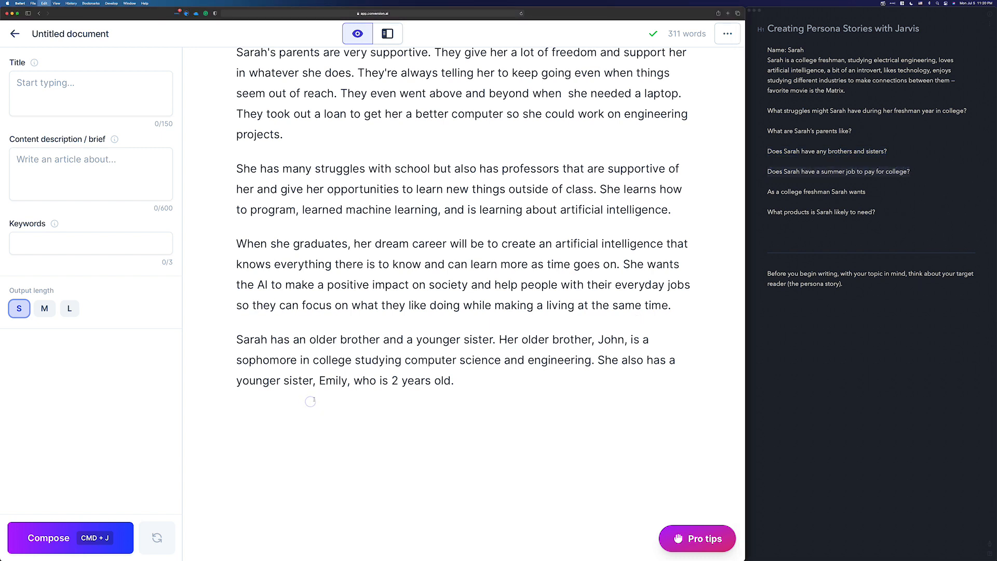
{"action": "key", "text": "super+v"}
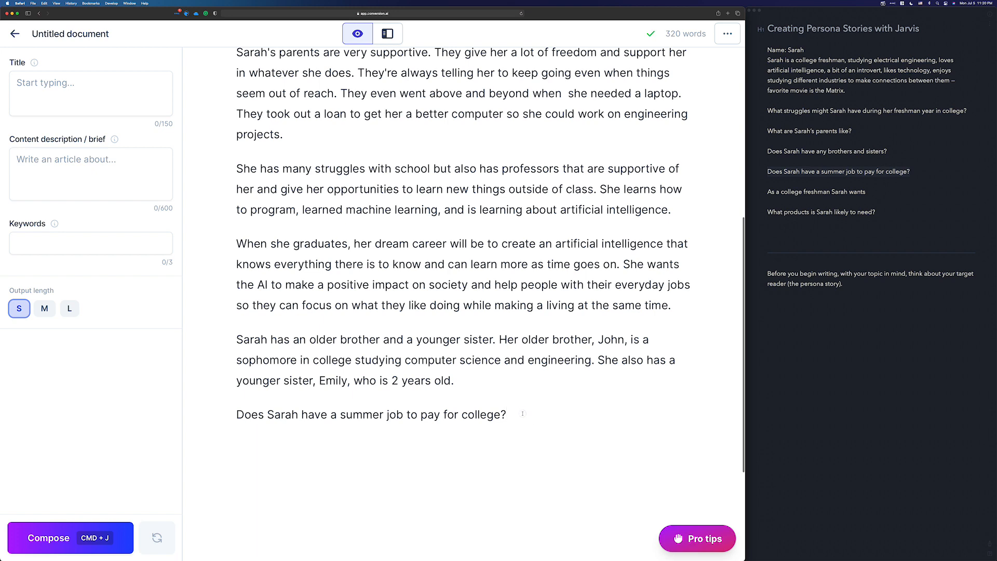
{"action": "key", "text": "super+shift+Left"}
{"action": "key", "text": "super+c"}
{"action": "key", "text": "super+j"}
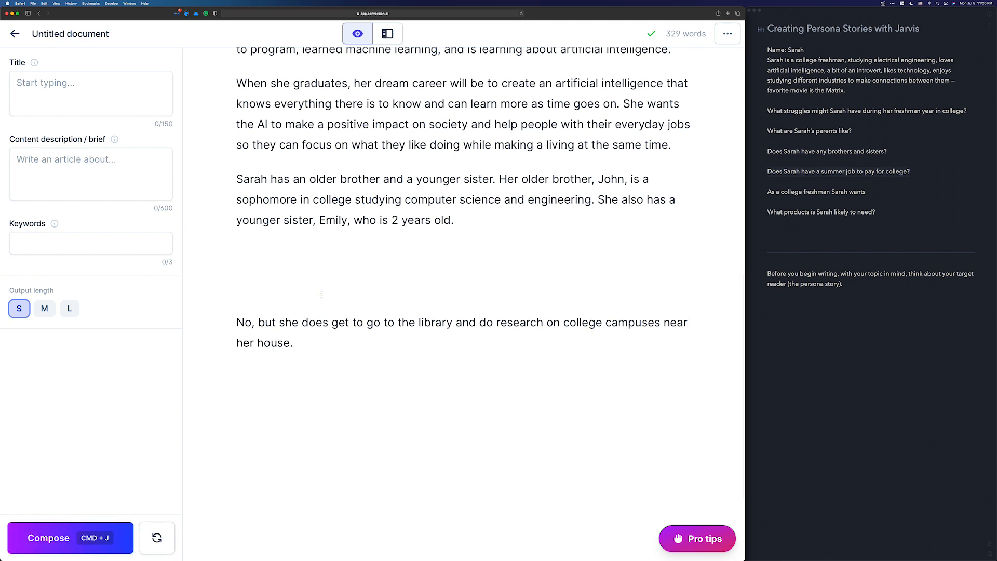
Step: Paste the summer job question again below the siblings paragraph and discard the answer generated from it
{"action": "key", "text": "super+slash"}
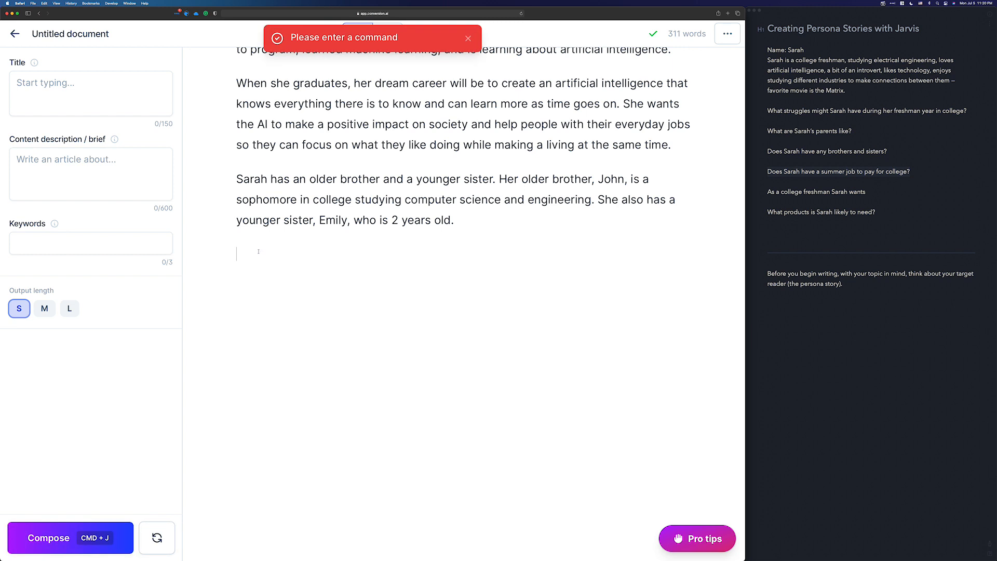
{"action": "key", "text": "super+v"}
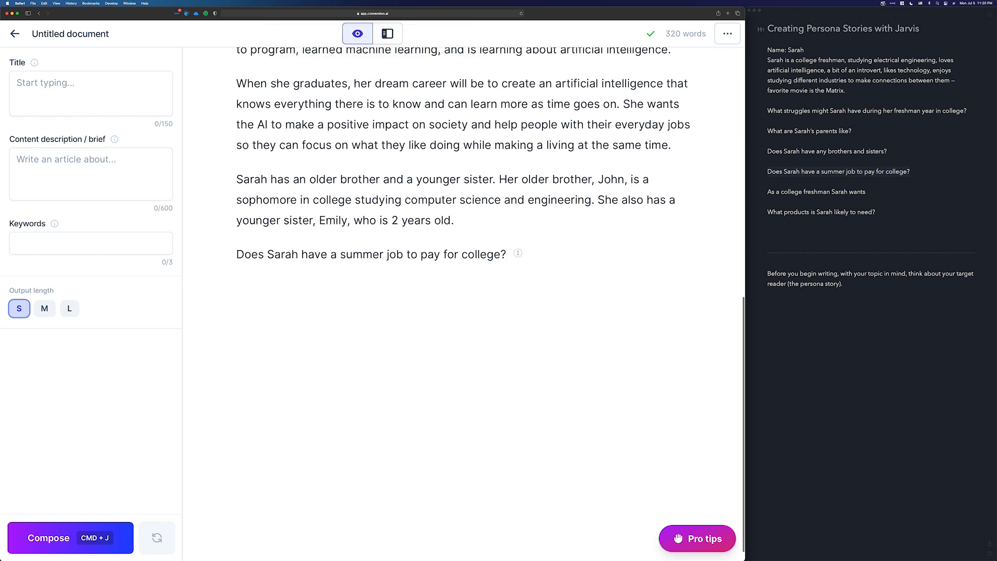
{"action": "key", "text": "super+j"}
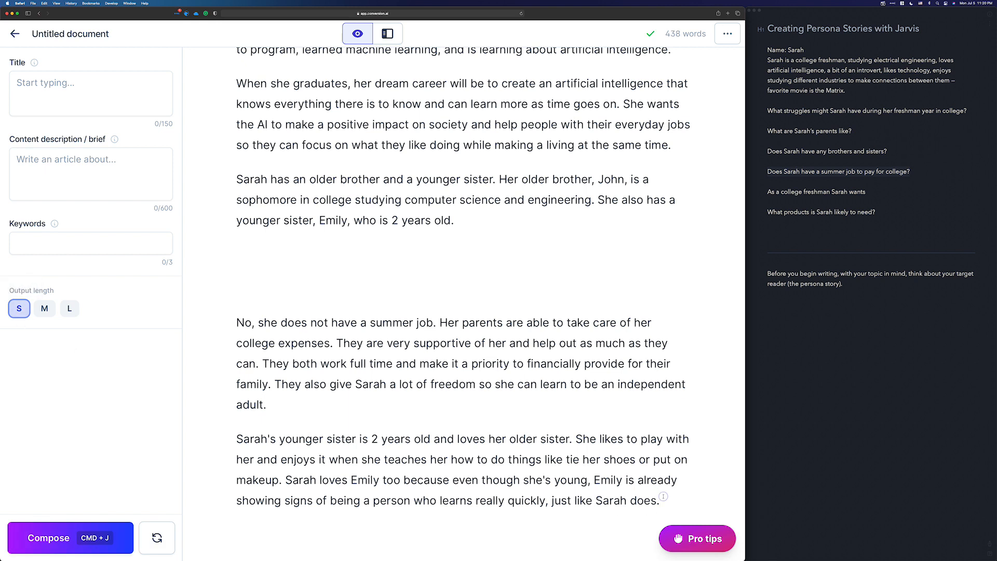
{"action": "left_click_drag", "start_coordinate": [660, 500], "coordinate": [249, 276]}
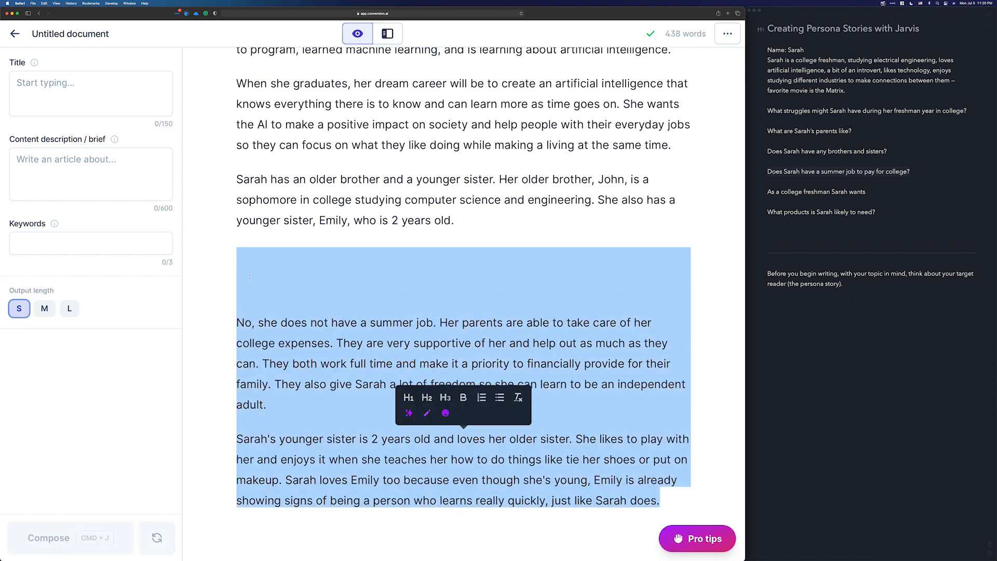
{"action": "key", "text": "BackSpace"}
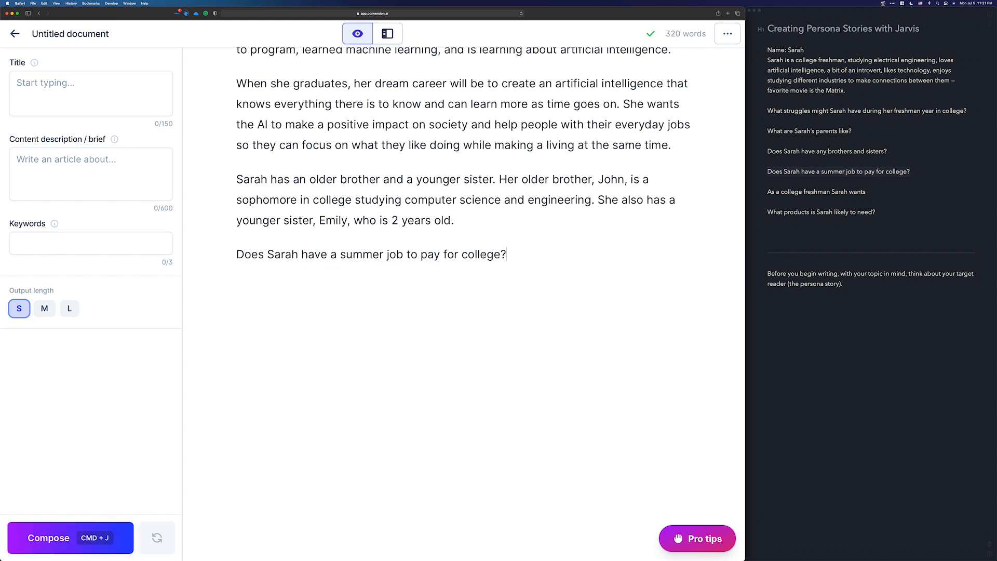
Step: Extend the summer job question with "when her parents can't help" before the question mark and generate an answer
{"action": "left_click", "coordinate": [501, 254]}
{"action": "type", "text": "bec"}
{"action": "key", "text": "BackSpace"}
{"action": "key", "text": "BackSpace"}
{"action": "key", "text": "BackSpace"}
{"action": "type", "text": "when her p"}
{"action": "type", "text": "arents can't help"}
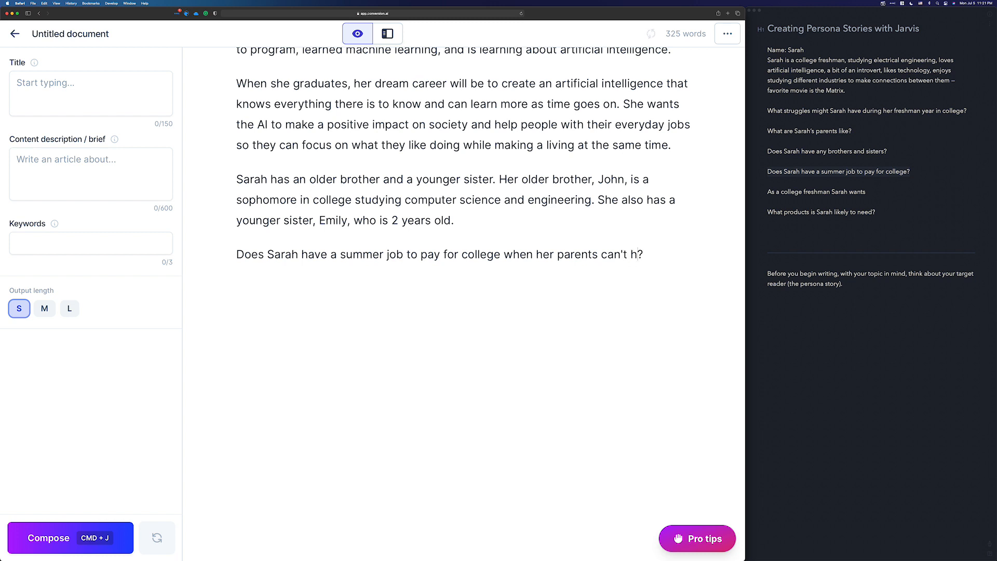
{"action": "key", "text": "super+j"}
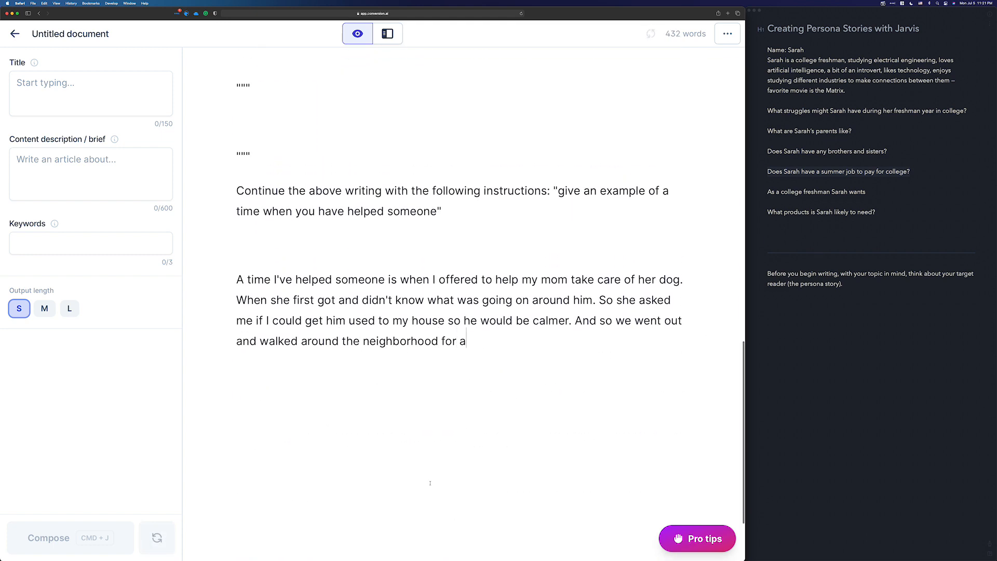
Step: Remove all the off-topic generated text, going back to the extended summer job question
{"action": "key", "text": "alt+BackSpace"}
{"action": "key", "text": "alt+BackSpace"}
{"action": "key", "text": "alt+BackSpace"}
{"action": "key", "text": "alt+BackSpace"}
{"action": "key", "text": "alt+BackSpace"}
{"action": "key", "text": "alt+BackSpace"}
{"action": "key", "text": "alt+BackSpace"}
{"action": "key", "text": "alt+BackSpace"}
{"action": "key", "text": "alt+BackSpace"}
{"action": "key", "text": "alt+BackSpace"}
{"action": "key", "text": "alt+BackSpace"}
{"action": "key", "text": "alt+BackSpace"}
{"action": "key", "text": "alt+BackSpace"}
{"action": "key", "text": "alt+BackSpace"}
{"action": "key", "text": "alt+BackSpace"}
{"action": "key", "text": "alt+BackSpace"}
{"action": "key", "text": "alt+BackSpace"}
{"action": "key", "text": "alt+BackSpace"}
{"action": "key", "text": "alt+BackSpace"}
{"action": "key", "text": "alt+BackSpace"}
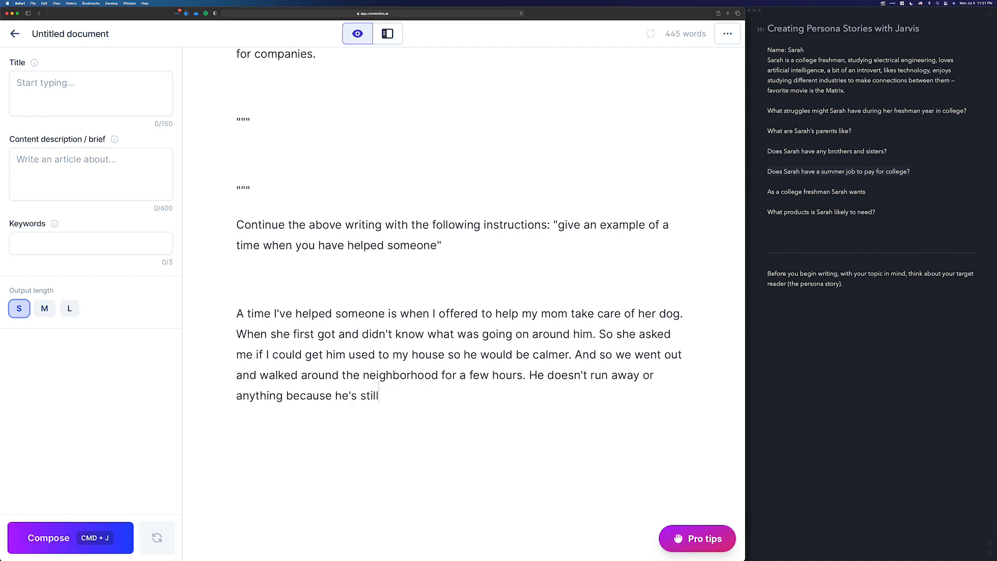
{"action": "key", "text": "alt+BackSpace"}
{"action": "key", "text": "alt+BackSpace"}
{"action": "key", "text": "alt+BackSpace"}
{"action": "key", "text": "alt+BackSpace"}
{"action": "key", "text": "alt+BackSpace"}
{"action": "key", "text": "alt+BackSpace"}
{"action": "key", "text": "alt+BackSpace"}
{"action": "key", "text": "alt+BackSpace"}
{"action": "key", "text": "alt+BackSpace"}
{"action": "key", "text": "alt+BackSpace"}
{"action": "key", "text": "alt+BackSpace"}
{"action": "key", "text": "alt+BackSpace"}
{"action": "key", "text": "alt+BackSpace"}
{"action": "key", "text": "alt+BackSpace"}
{"action": "key", "text": "alt+BackSpace"}
{"action": "key", "text": "alt+BackSpace"}
{"action": "key", "text": "alt+BackSpace"}
{"action": "key", "text": "alt+BackSpace"}
{"action": "key", "text": "alt+BackSpace"}
{"action": "key", "text": "alt+BackSpace"}
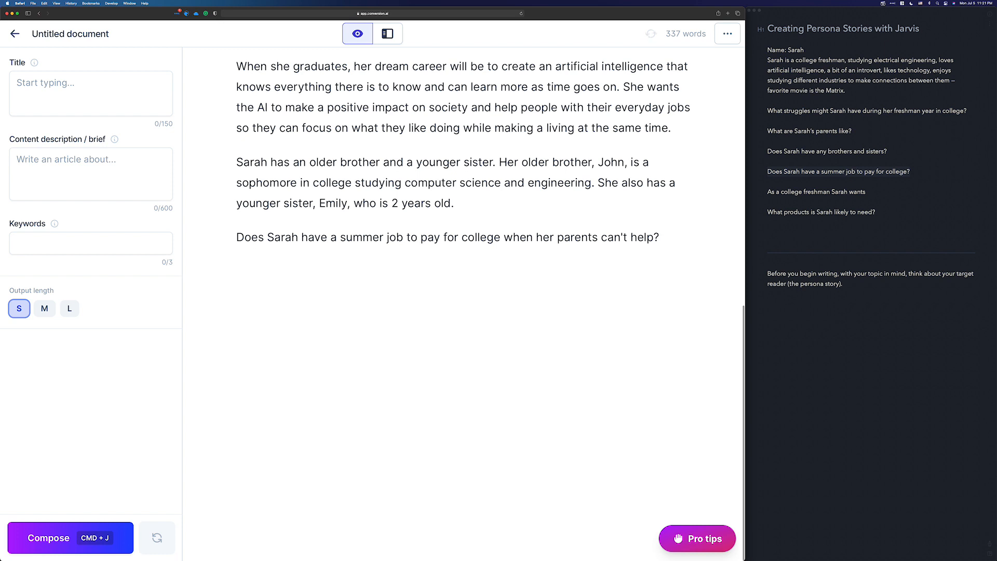
{"action": "key", "text": "alt+BackSpace"}
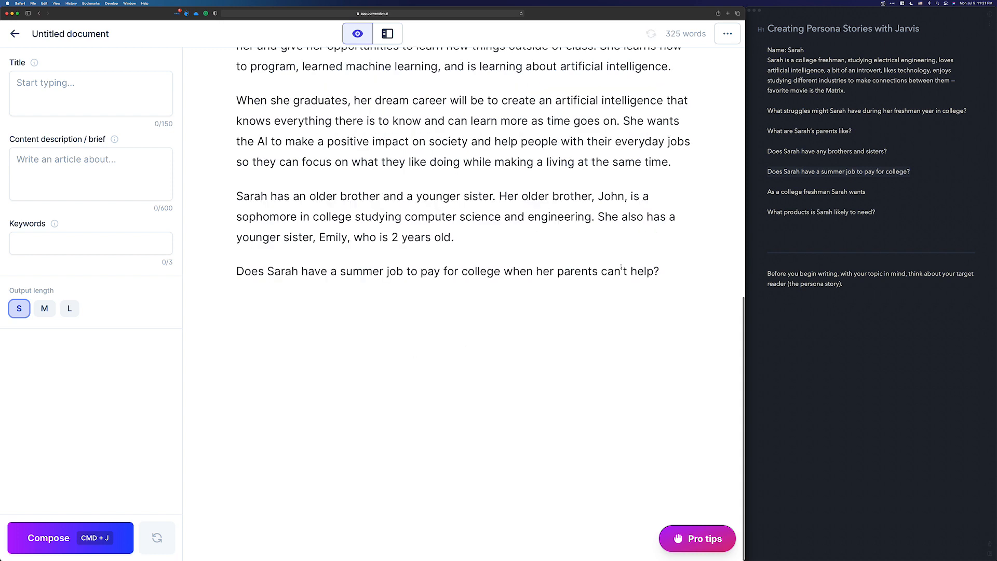
Step: Remove "when her parents can't help" from the summer job question and generate a new answer
{"action": "left_click_drag", "start_coordinate": [654, 271], "coordinate": [503, 270]}
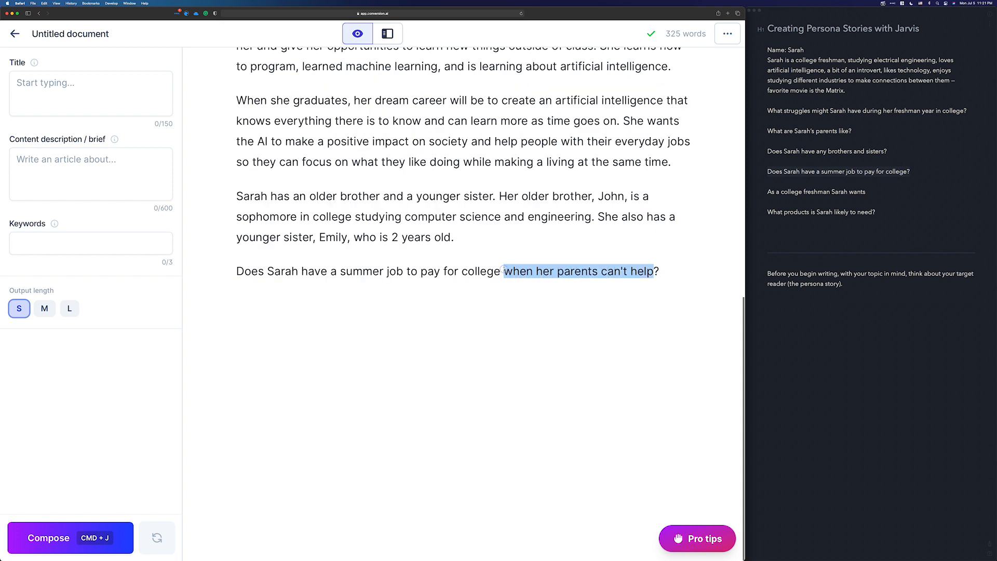
{"action": "key", "text": "BackSpace"}
{"action": "key", "text": "BackSpace"}
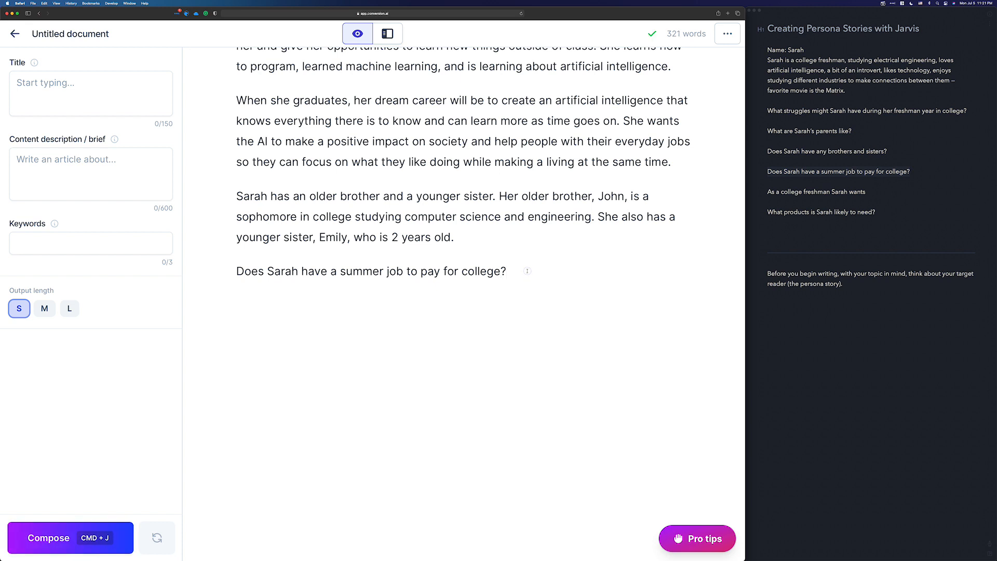
{"action": "key", "text": "super+j"}
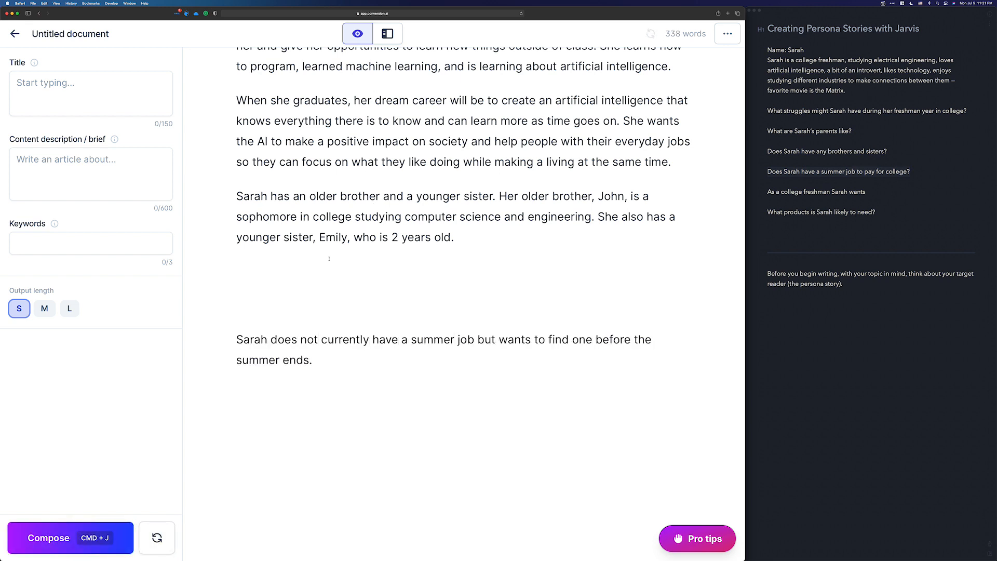
Step: Delete the empty lines between the siblings paragraph and the generated summer job answer
{"action": "left_click", "coordinate": [313, 283]}
{"action": "key", "text": "BackSpace"}
{"action": "key", "text": "BackSpace"}
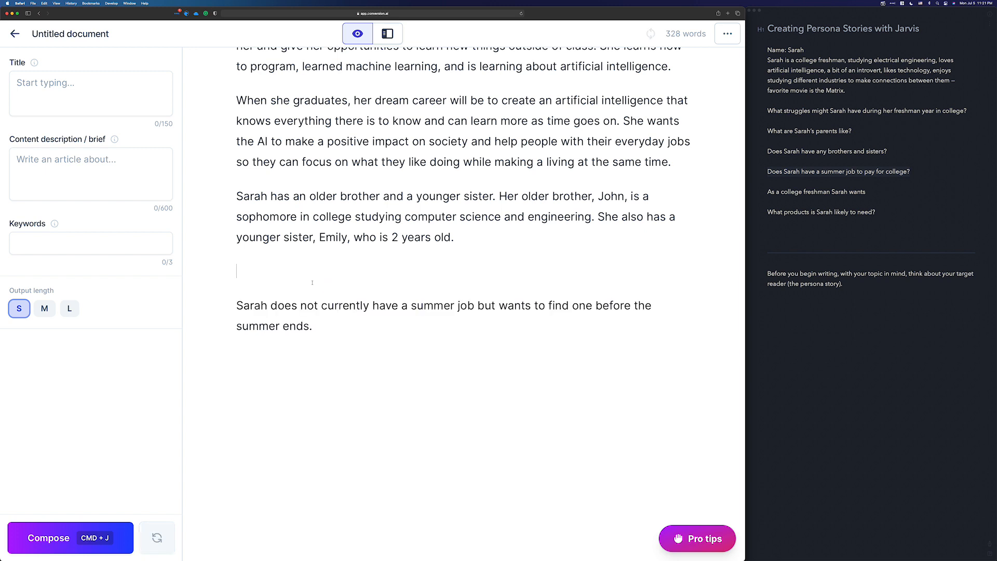
{"action": "left_click", "coordinate": [335, 291]}
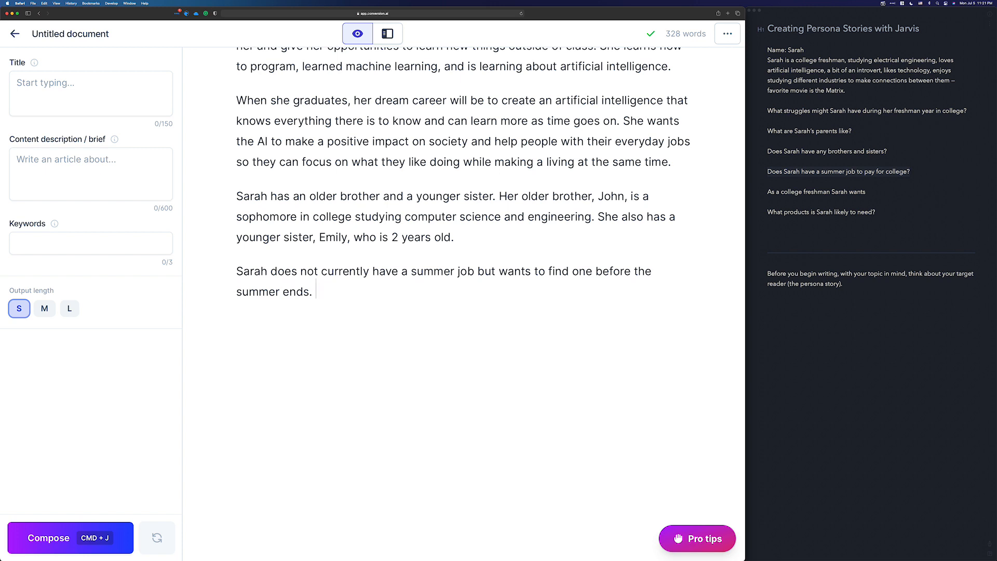
Step: Copy the unfinished line beginning "As a college freshman" from the notes into a new last paragraph and generate its continuation
{"action": "key", "text": "Return"}
{"action": "left_click", "coordinate": [802, 184]}
{"action": "left_click_drag", "start_coordinate": [765, 192], "coordinate": [869, 191]}
{"action": "key", "text": "super+c"}
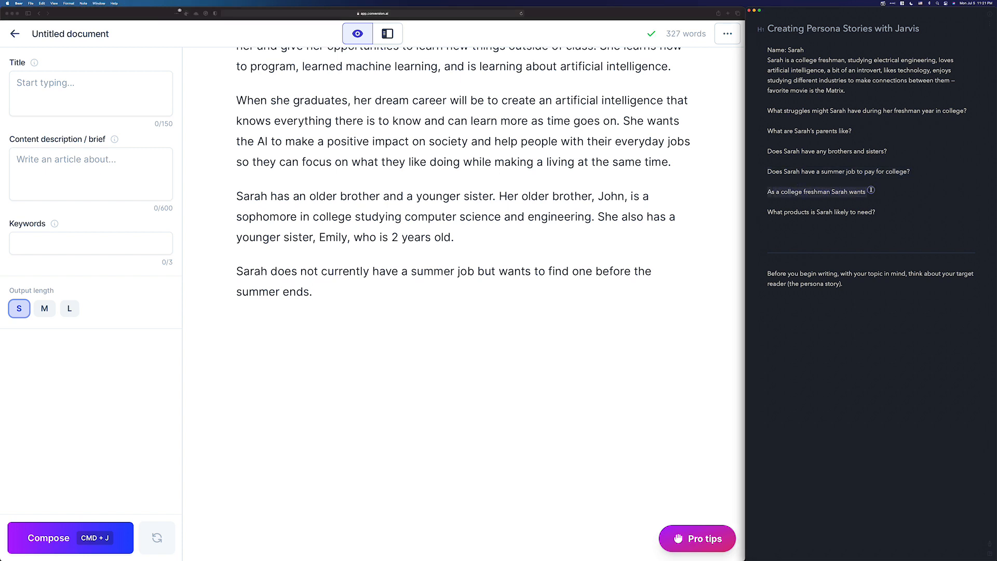
{"action": "left_click", "coordinate": [368, 308]}
{"action": "key", "text": "super+v"}
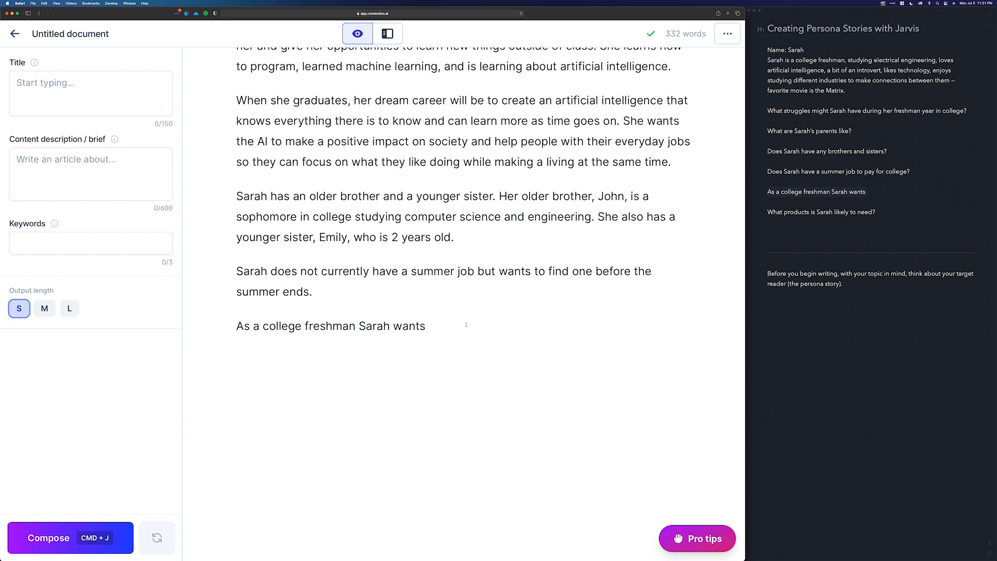
{"action": "key", "text": "super+j"}
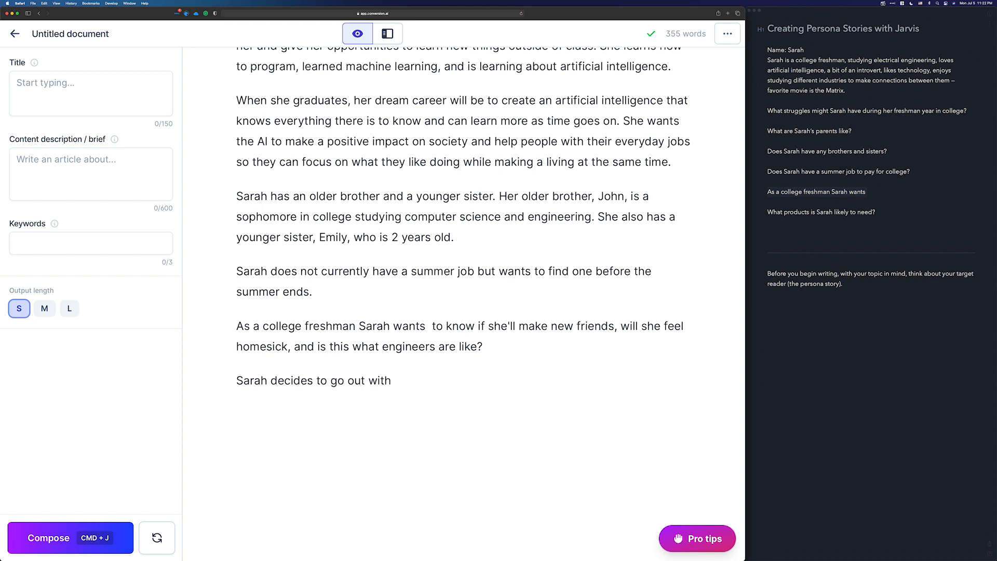
Step: Delete the unfinished generated line about deciding to go out, together with its empty paragraph, below the college freshman paragraph
{"action": "triple_click", "coordinate": [389, 381]}
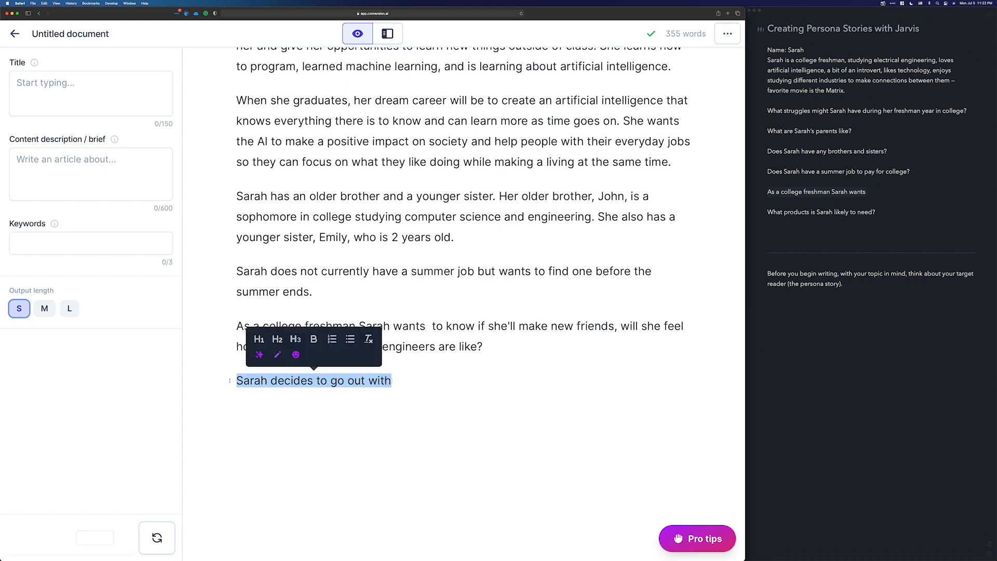
{"action": "key", "text": "BackSpace"}
{"action": "key", "text": "BackSpace"}
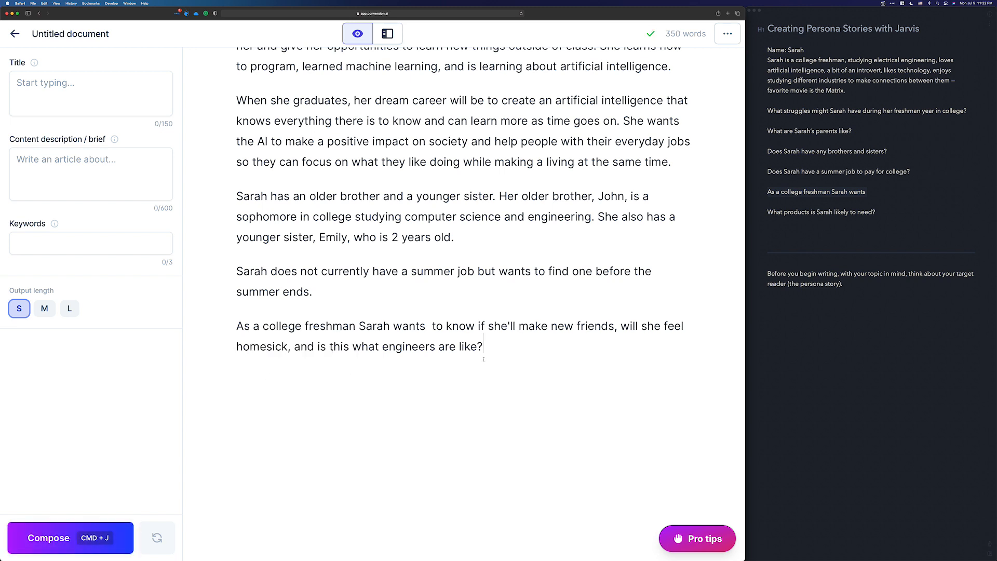
Step: Copy the question about the products the freshman is likely to need from the notes into a new last paragraph, generate its answer and regenerate it once
{"action": "key", "text": "Return"}
{"action": "left_click", "coordinate": [816, 213]}
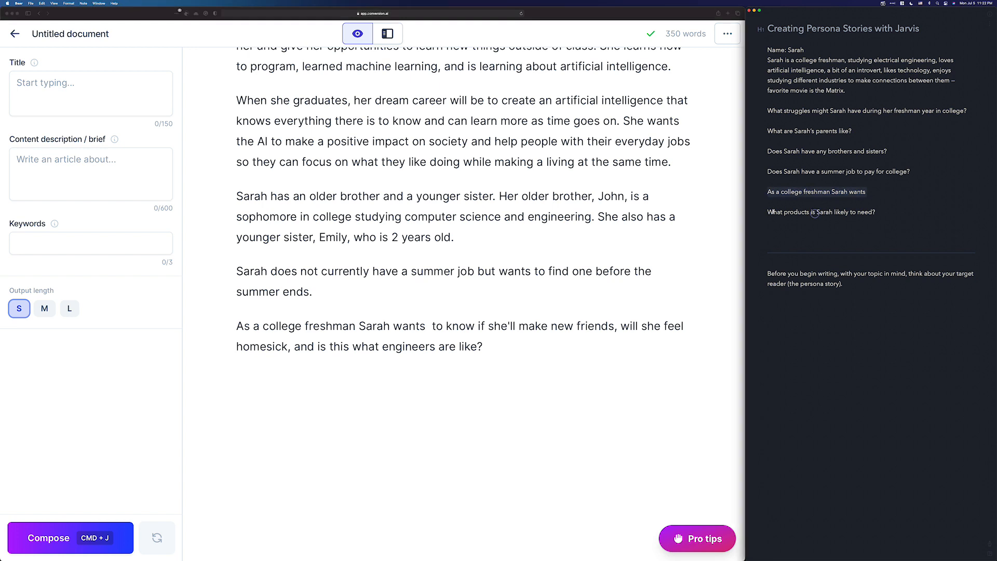
{"action": "left_click_drag", "start_coordinate": [767, 212], "coordinate": [876, 212]}
{"action": "key", "text": "super+c"}
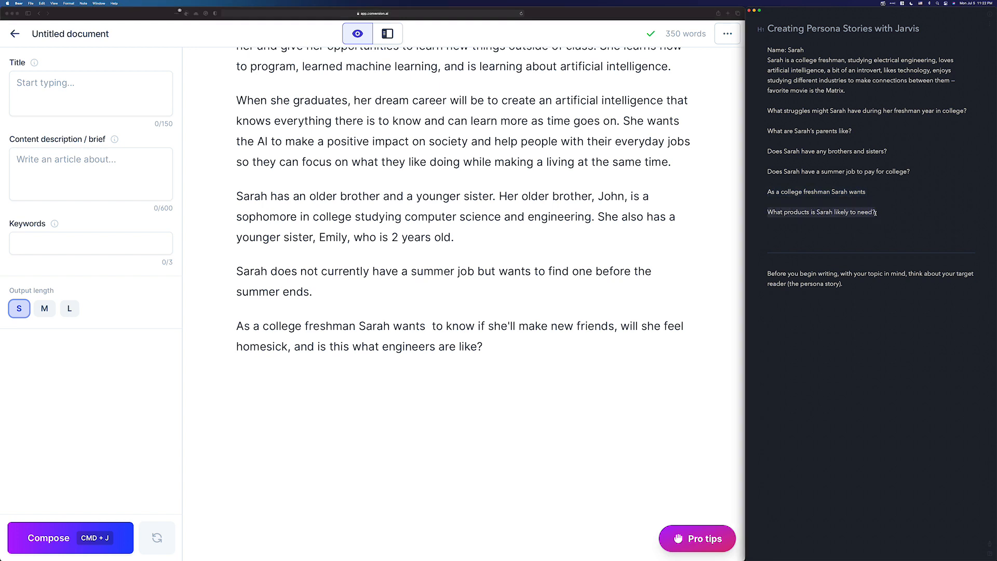
{"action": "left_click", "coordinate": [176, 398]}
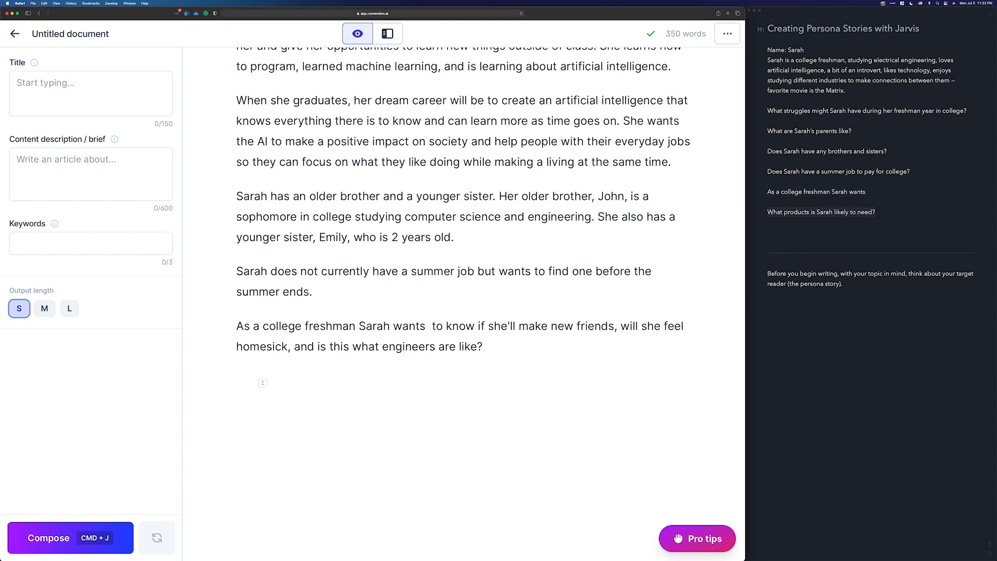
{"action": "key", "text": "super+v"}
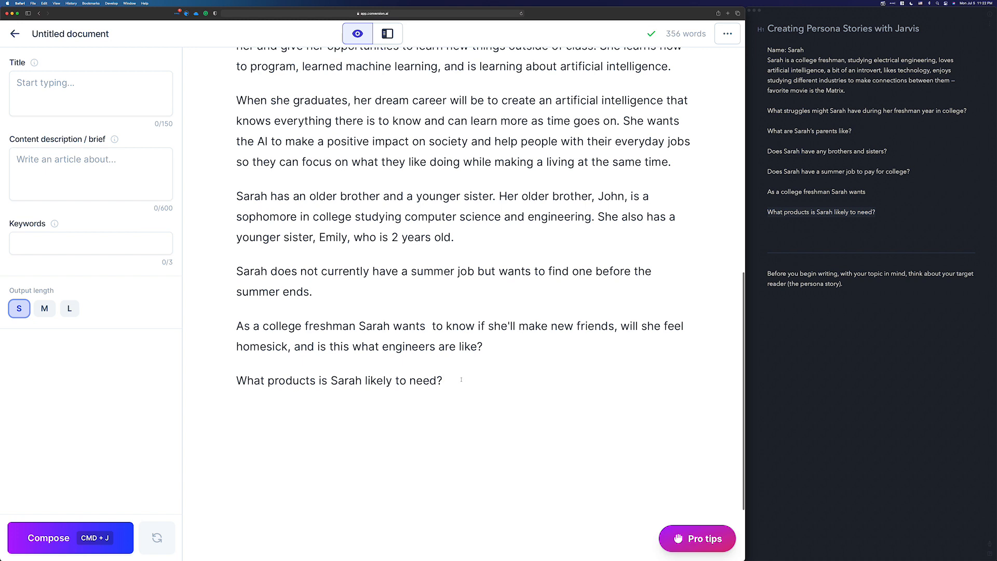
{"action": "key", "text": "shift+super+Left"}
{"action": "key", "text": "super+j"}
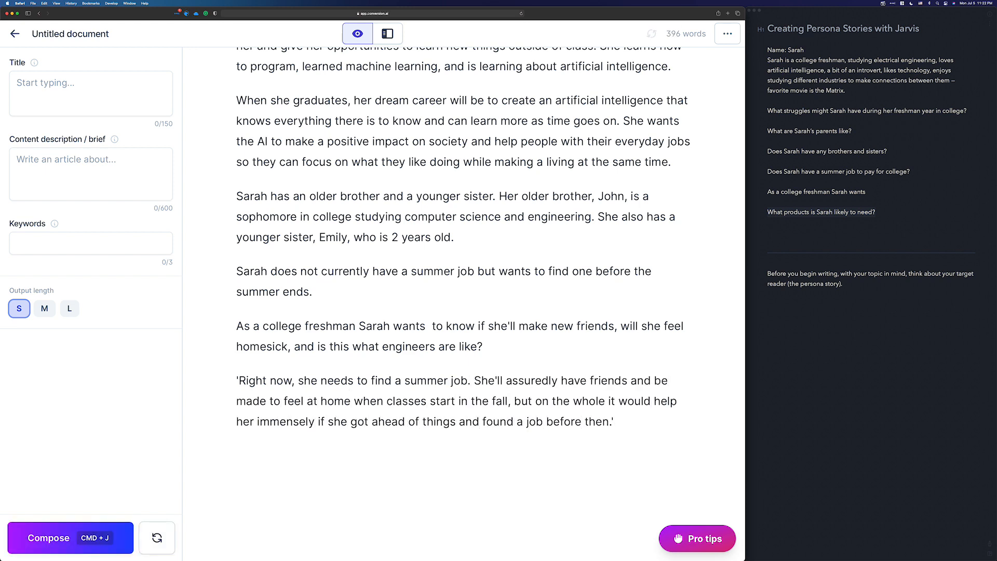
{"action": "key", "text": "shift+super+j"}
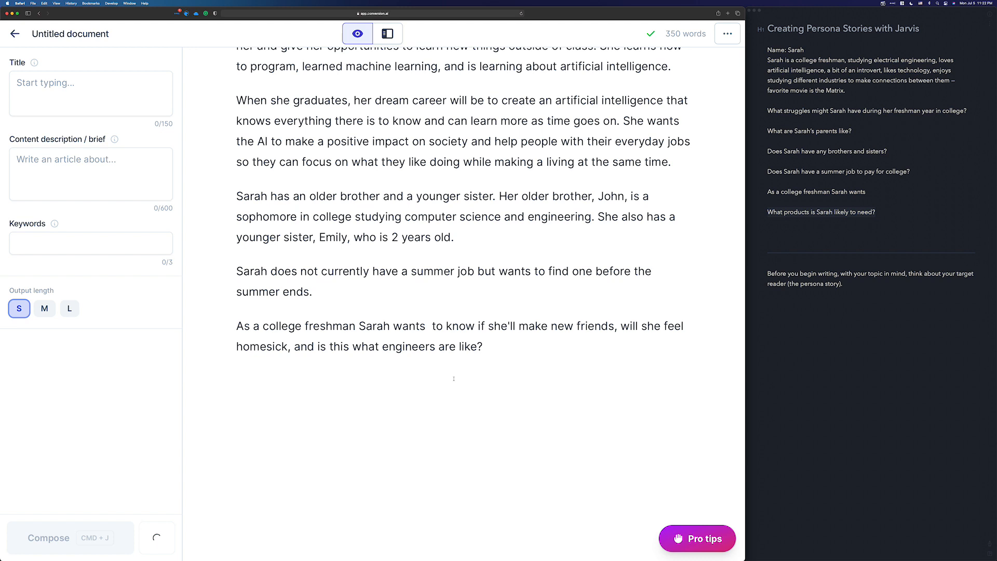
{"action": "type", "text": "Sarah will need a"}
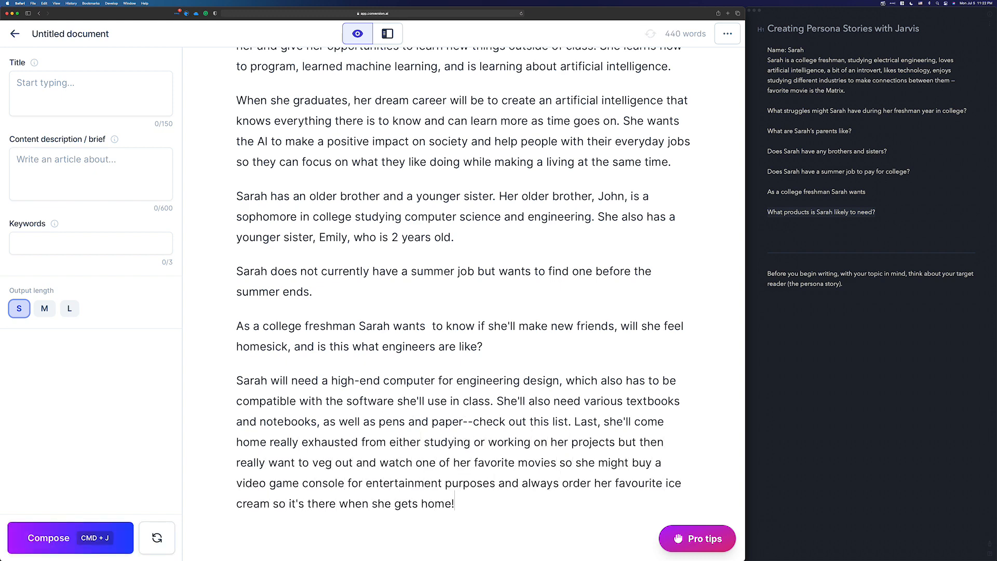
Step: Review the finished persona story, from the new paragraph on needed products back to the opening description, struggles and parents paragraphs
{"action": "scroll", "coordinate": [546, 455], "scroll_direction": "down", "scroll_amount": 3}
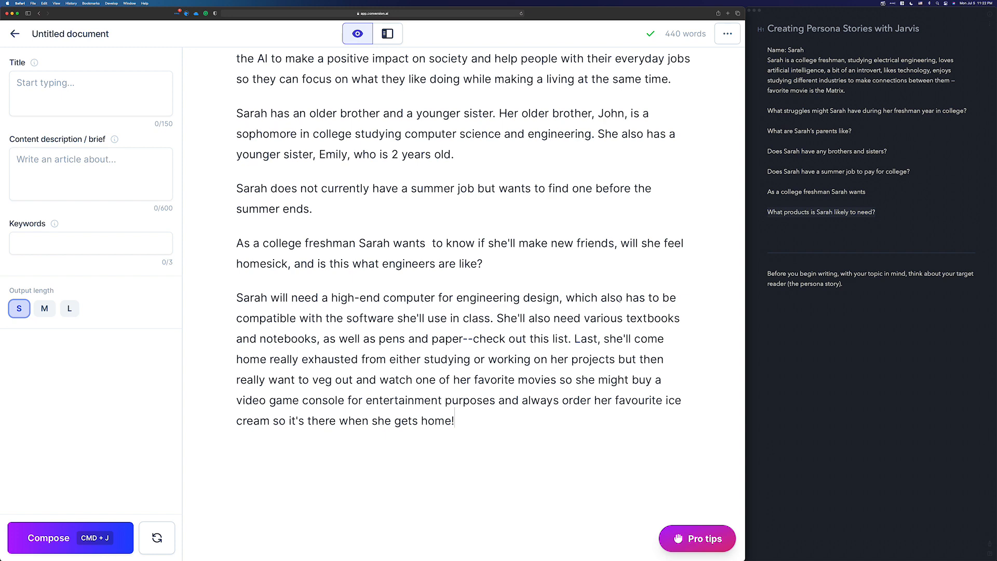
{"action": "scroll", "coordinate": [478, 413], "scroll_direction": "up", "scroll_amount": 10}
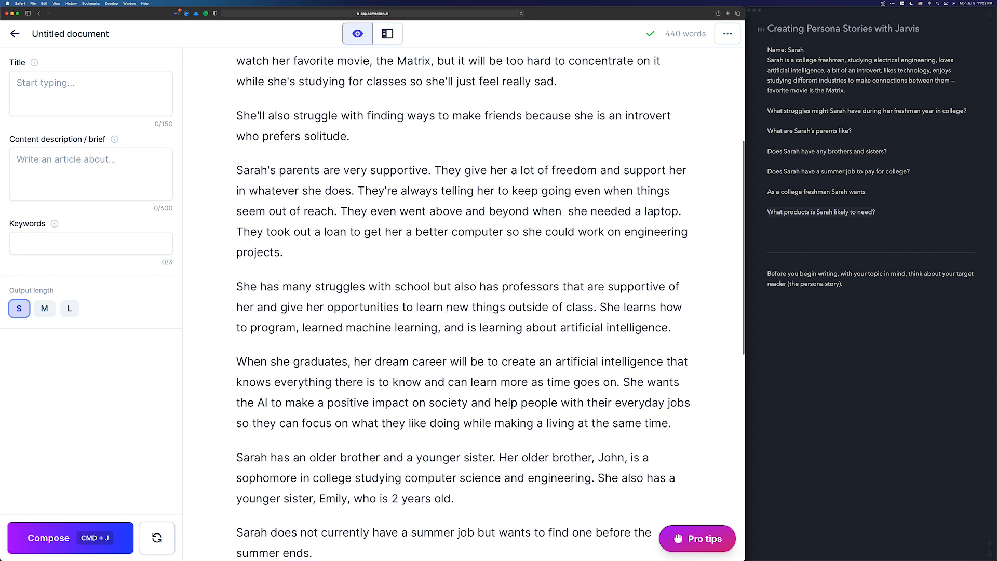
{"action": "scroll", "coordinate": [447, 309], "scroll_direction": "down", "scroll_amount": 3}
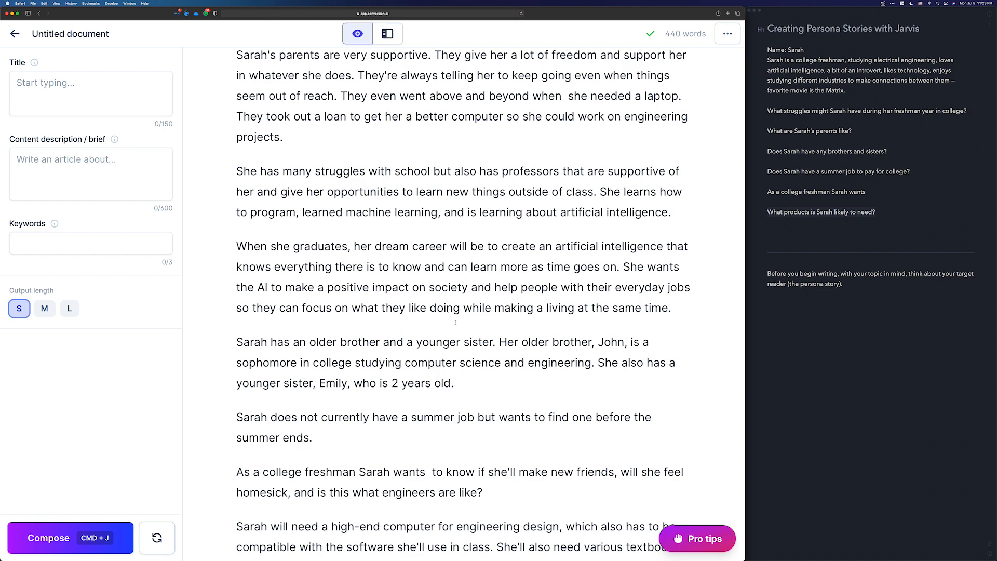
{"action": "scroll", "coordinate": [455, 322], "scroll_direction": "up", "scroll_amount": 10}
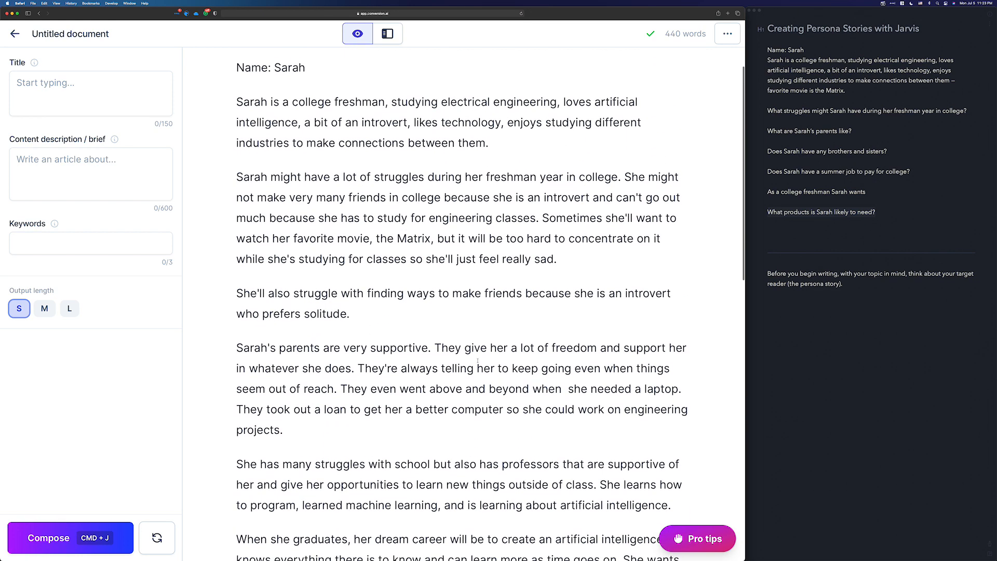
{"action": "scroll", "coordinate": [477, 360], "scroll_direction": "up", "scroll_amount": 1}
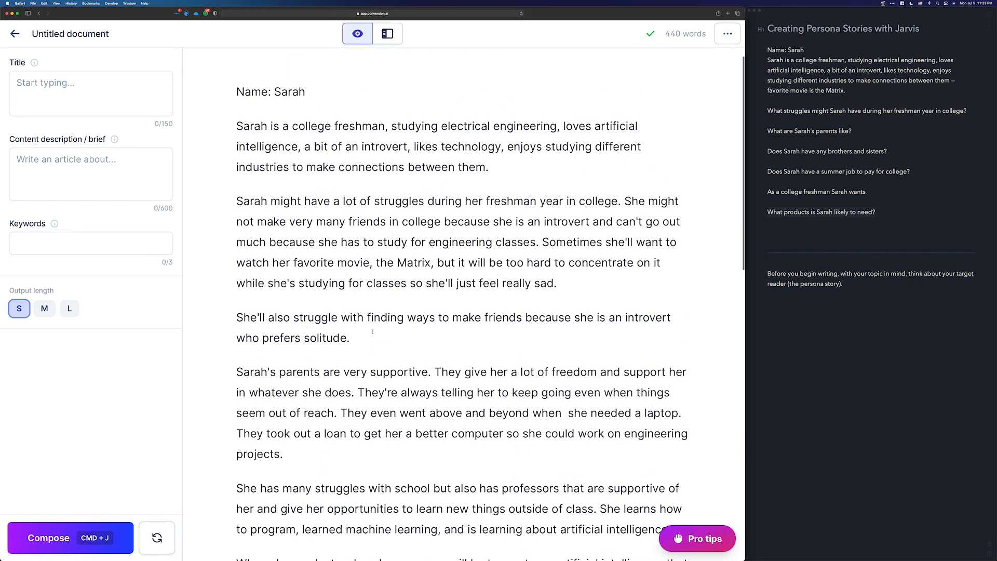
{"action": "scroll", "coordinate": [373, 332], "scroll_direction": "down", "scroll_amount": 2}
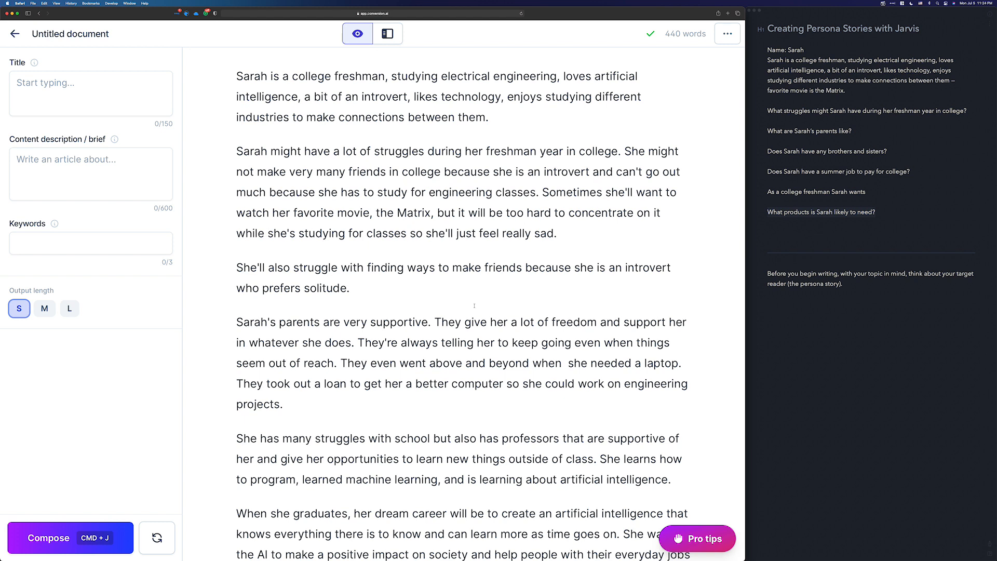
{"action": "scroll", "coordinate": [474, 306], "scroll_direction": "up", "scroll_amount": 2}
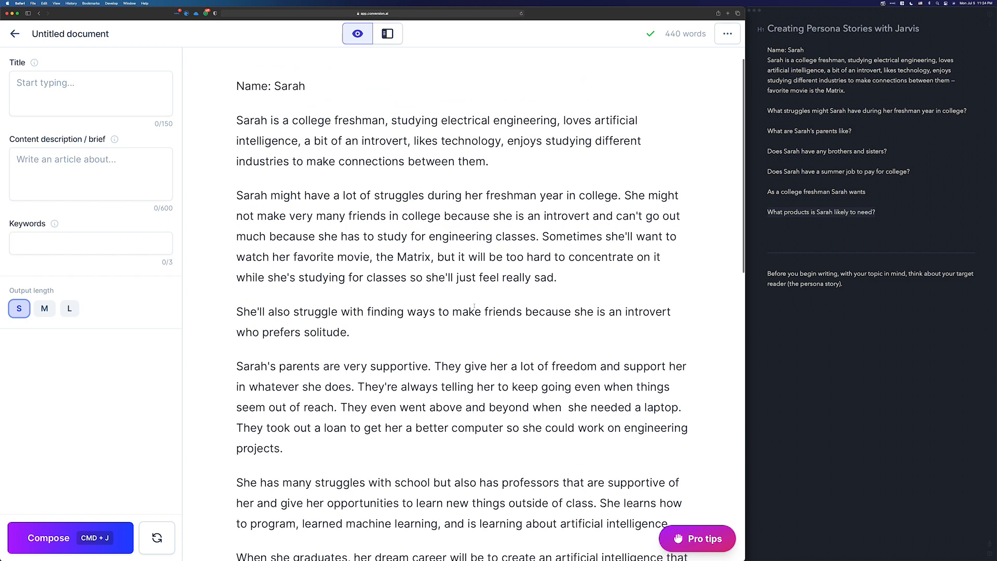
{"action": "scroll", "coordinate": [474, 306], "scroll_direction": "up", "scroll_amount": 1}
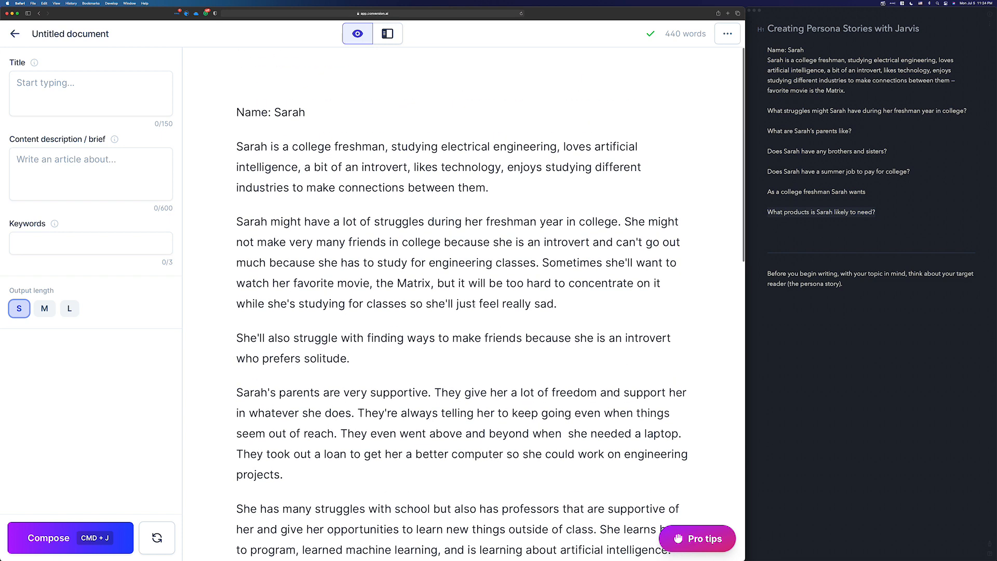
{"action": "scroll", "coordinate": [474, 306], "scroll_direction": "down", "scroll_amount": 4}
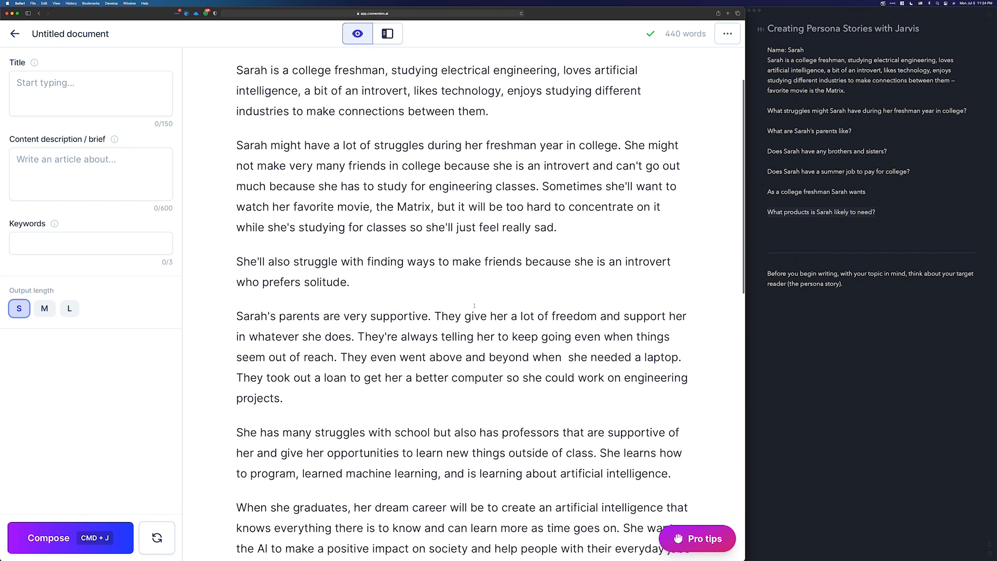